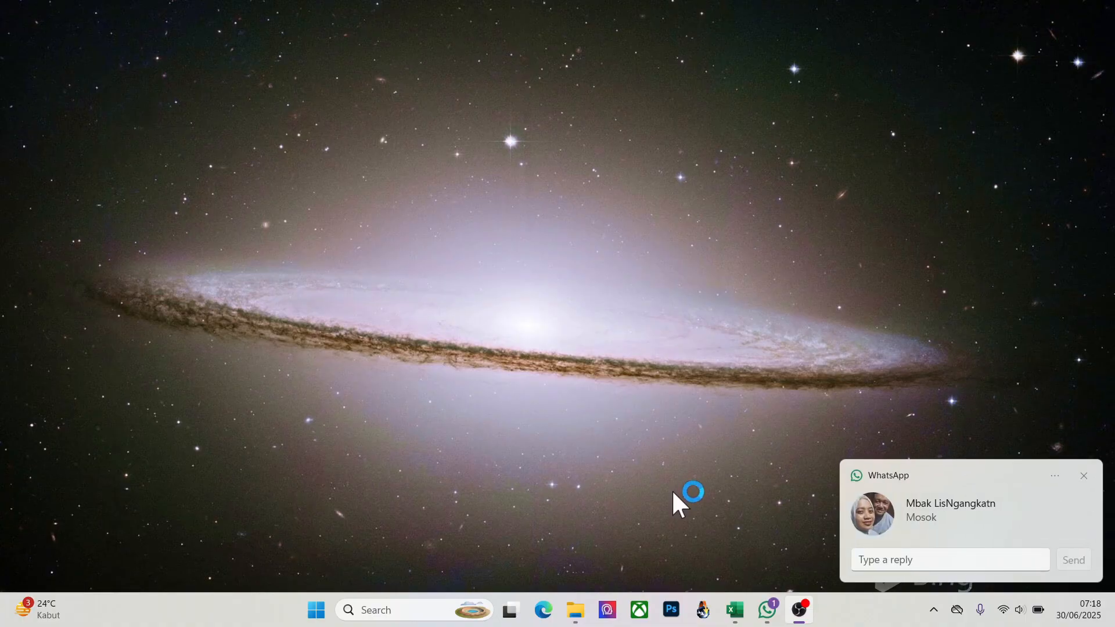
Dismiss the chat notification, switch to the Excel workbook and review the land assets listed on the Inv_Tanah sheet
left_click(1084, 476)
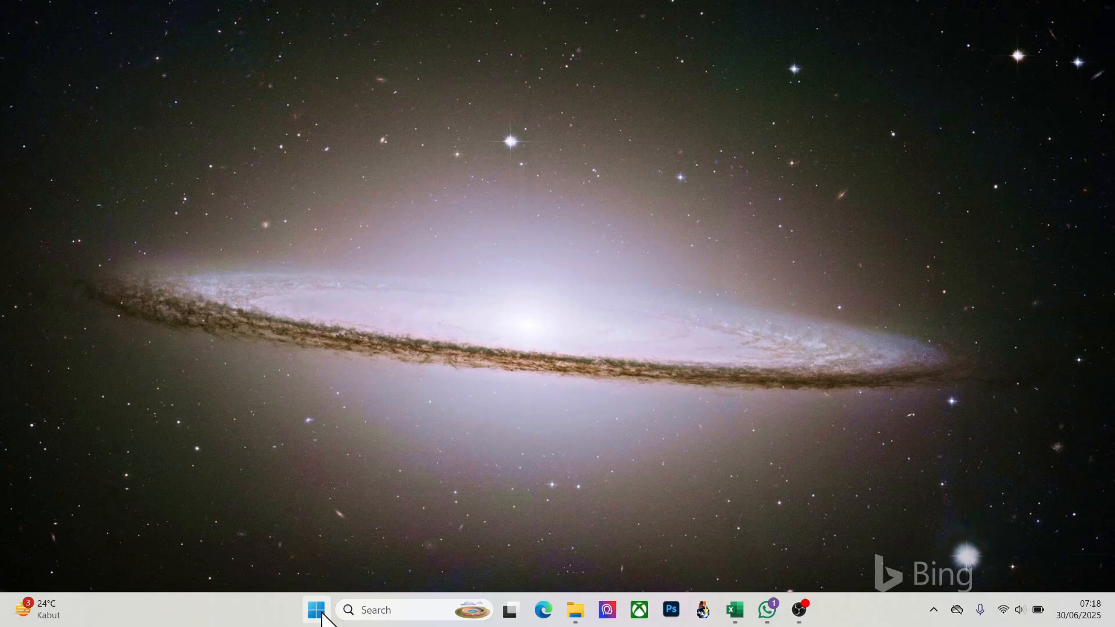
left_click(737, 609)
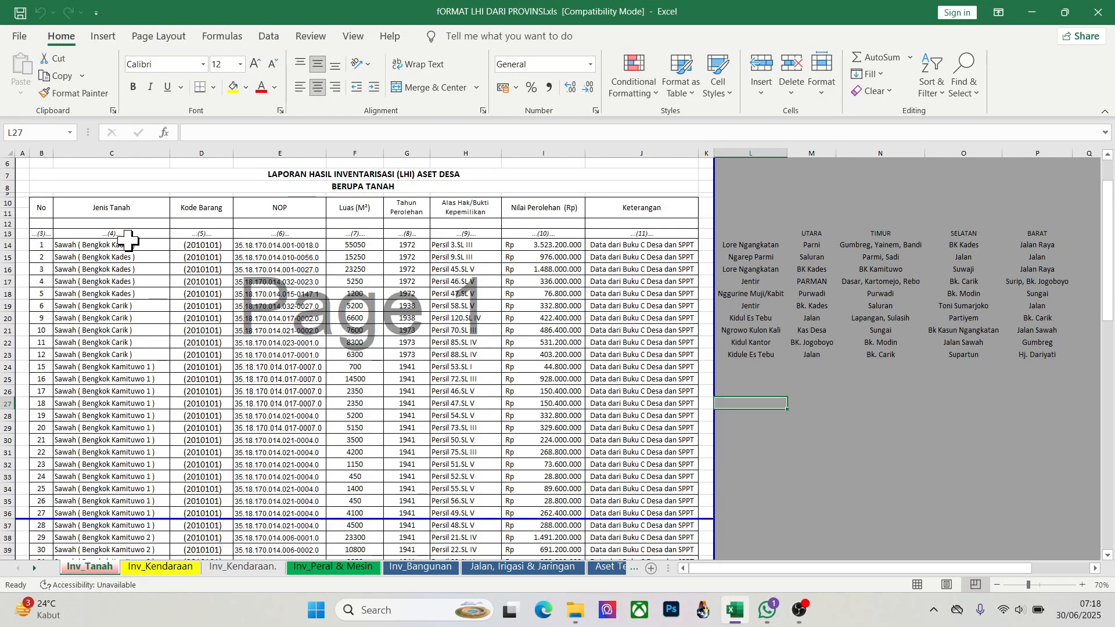
scroll(205, 261, "down", 6)
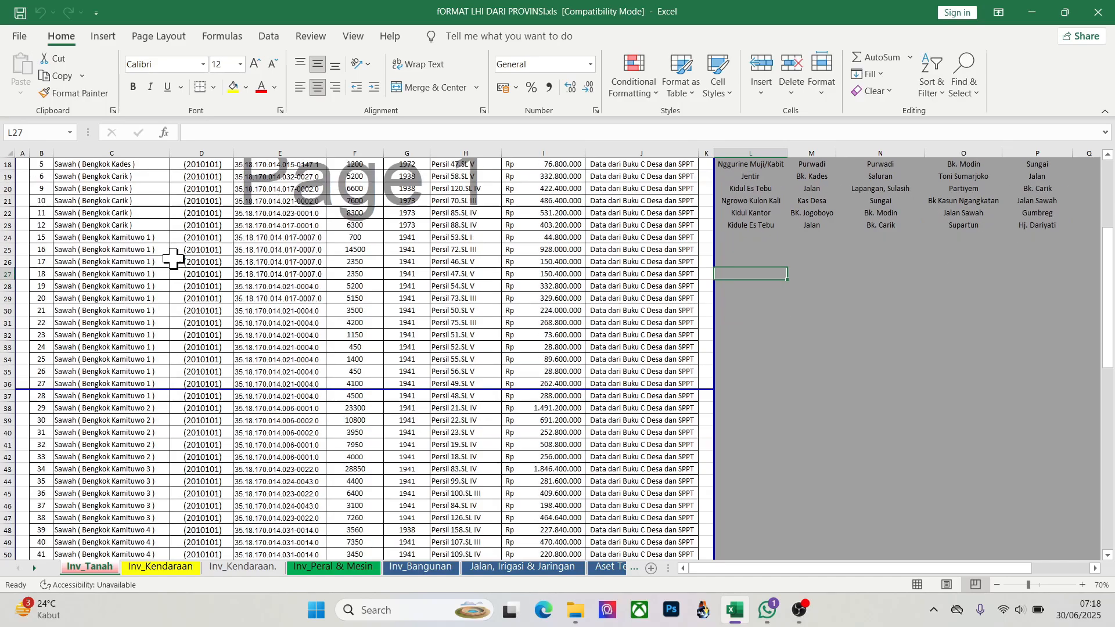
scroll(173, 259, "up", 5)
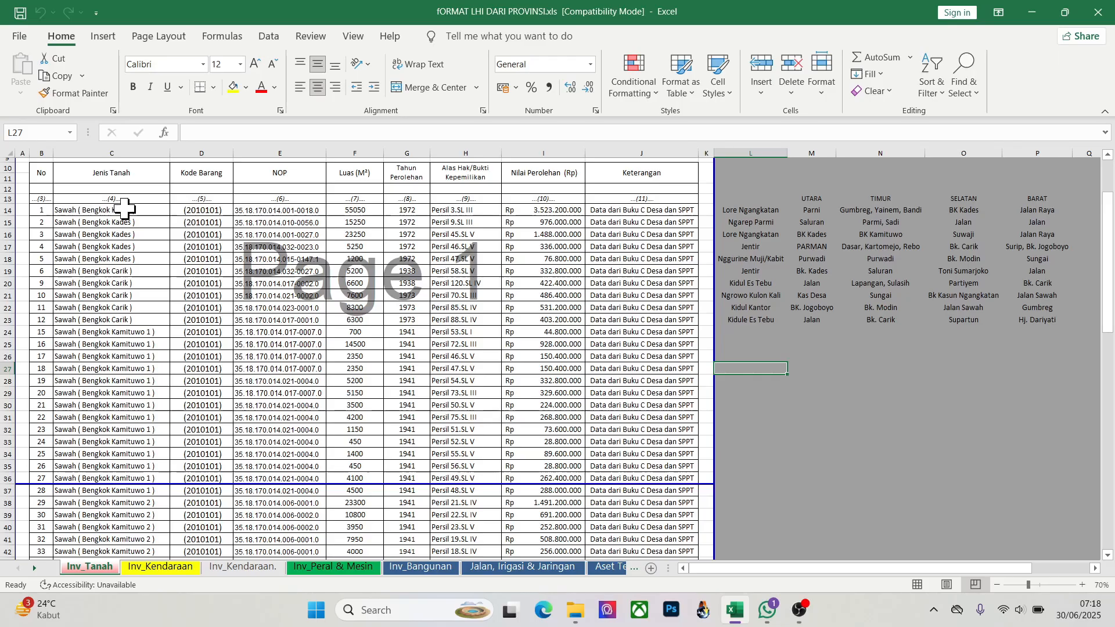
scroll(181, 300, "down", 5)
scroll(175, 296, "up", 5)
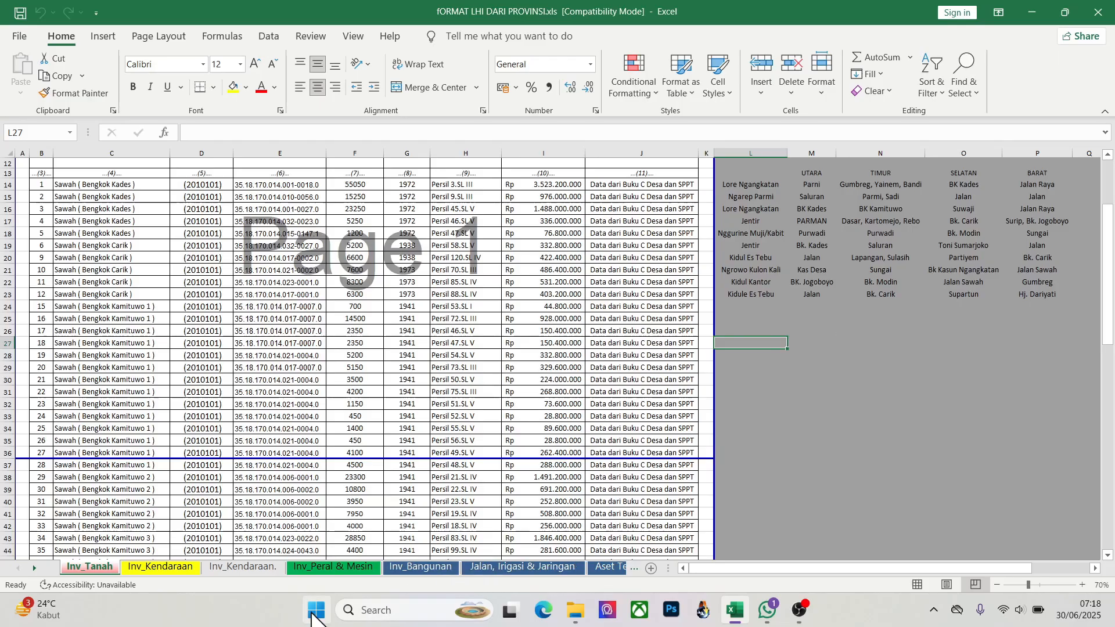
Open Google Chrome and load the Sipades login page at sipades.nganjukkab.go.id
left_click(317, 610)
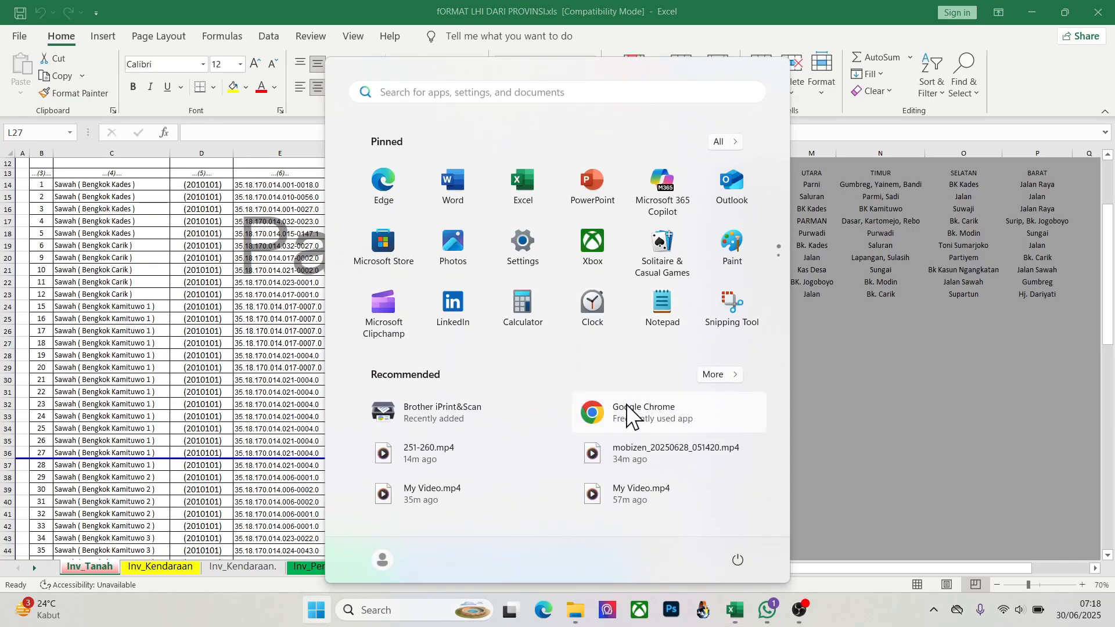
left_click(610, 413)
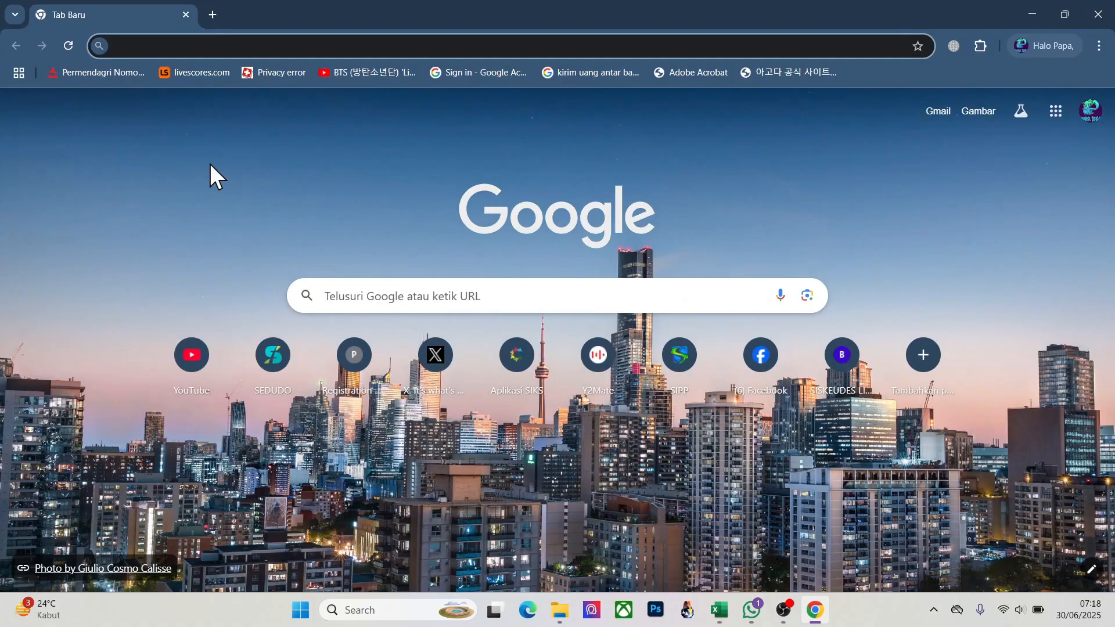
type("sip")
key("Return")
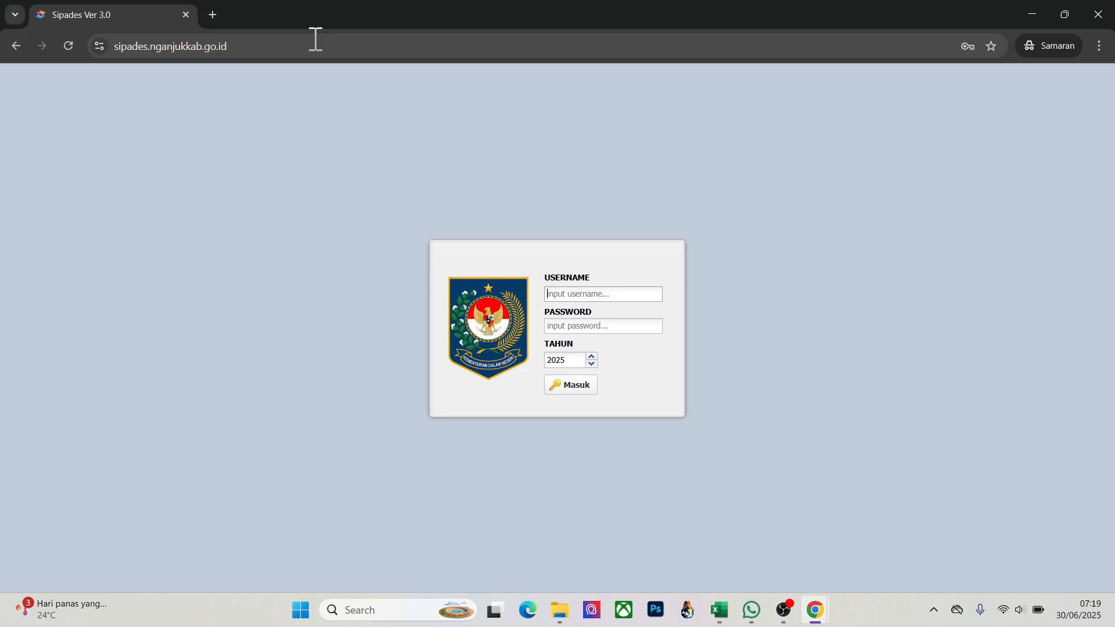
key("alt+Tab")
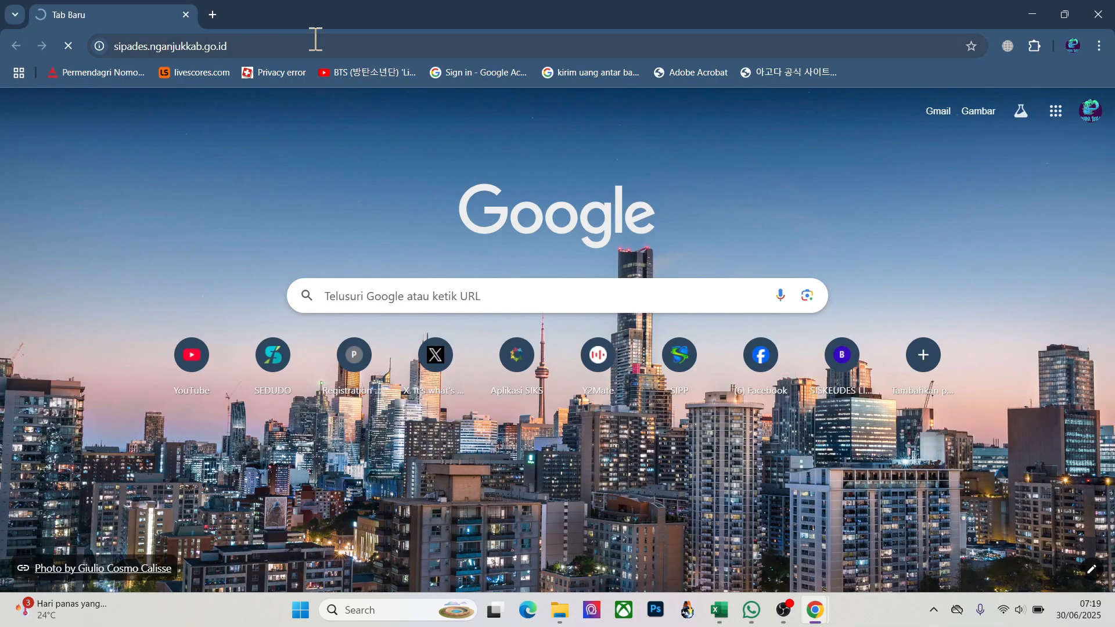
key("alt+Tab")
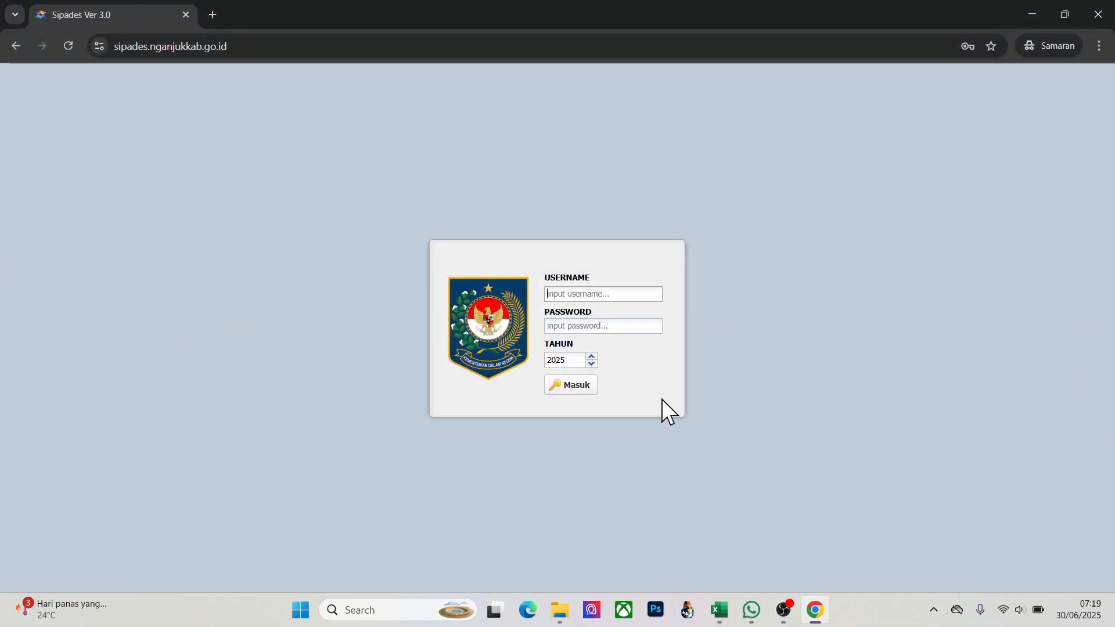
Log in to Sipades by filling the username and password fields with the saved village operator credentials
left_click(583, 294)
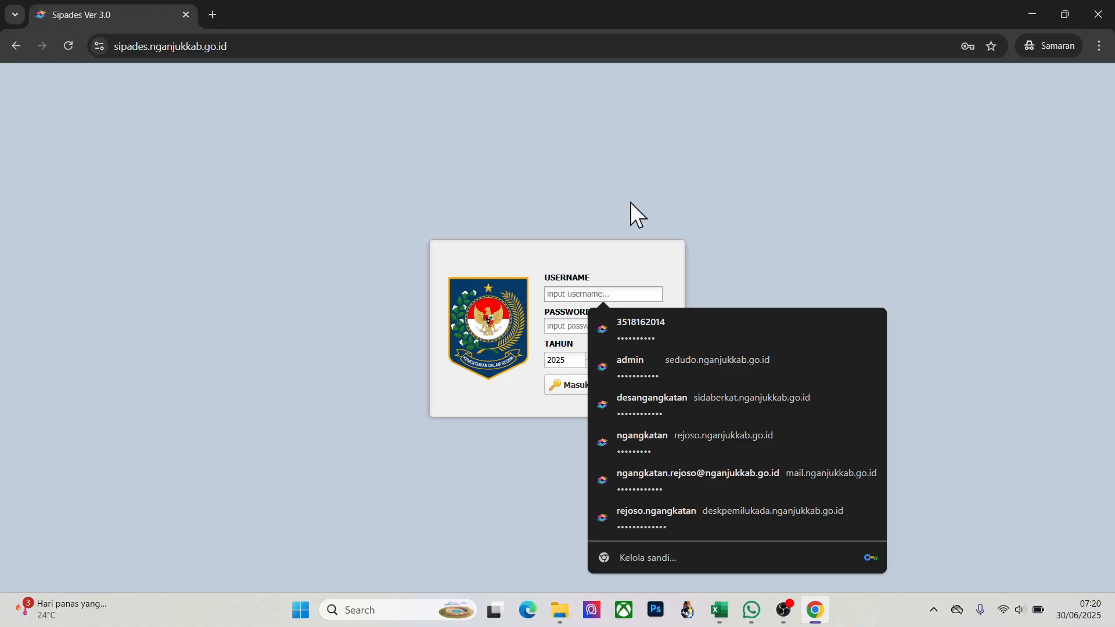
left_click(720, 332)
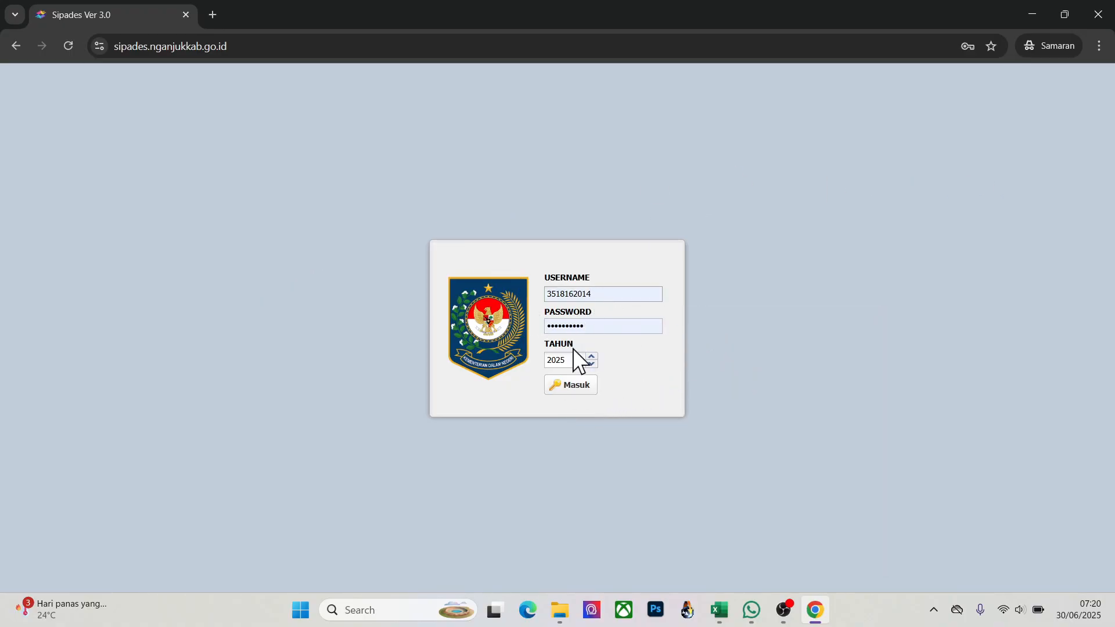
left_click(570, 386)
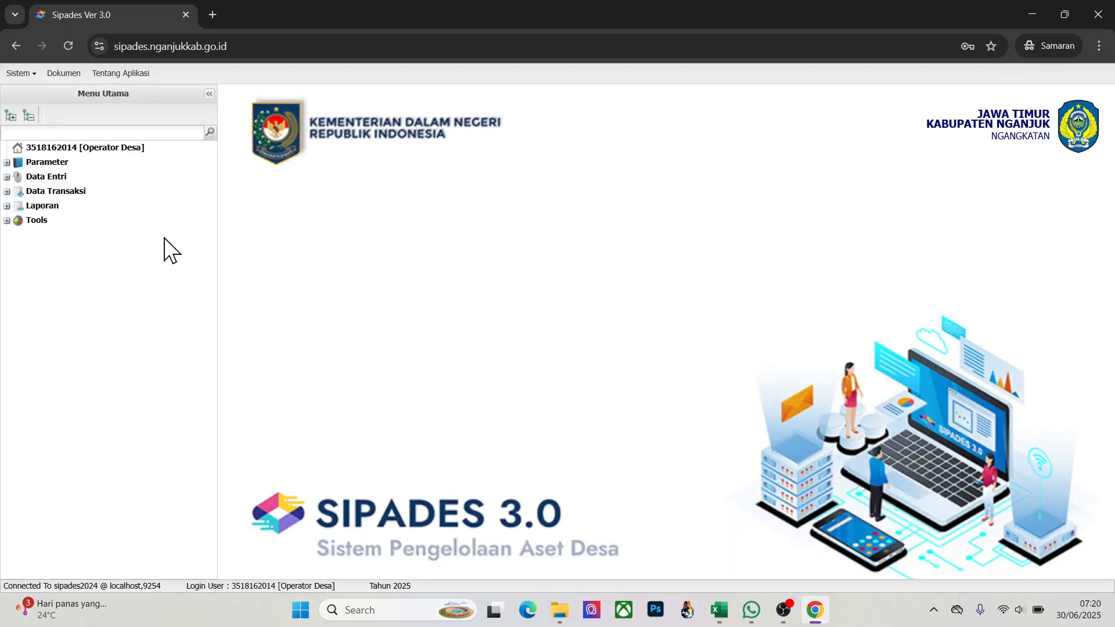
Open the Golongan Tanah inventory under Inventarisasi dan Penatausahaan for the asset manager PEMERINTAH DESA NGANGKATAN
left_click(7, 177)
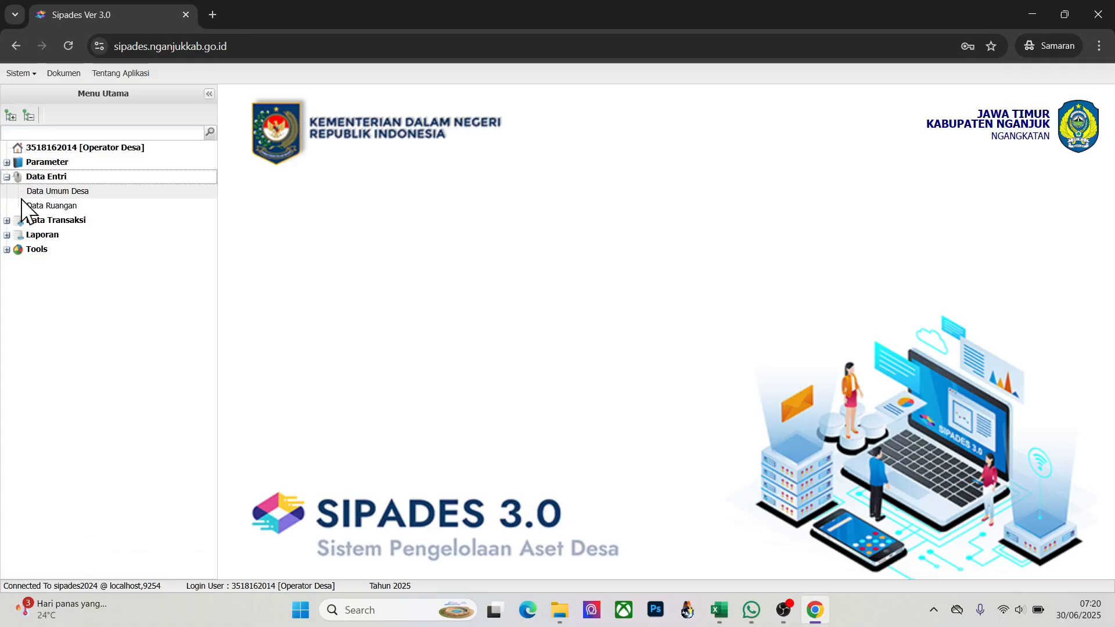
left_click(7, 221)
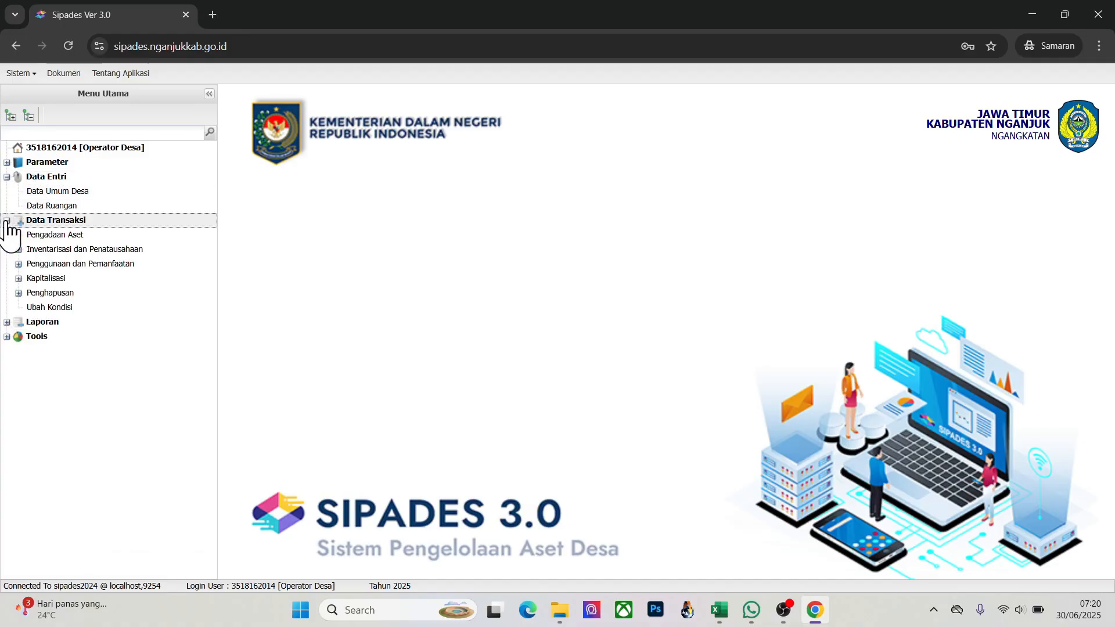
double_click(84, 250)
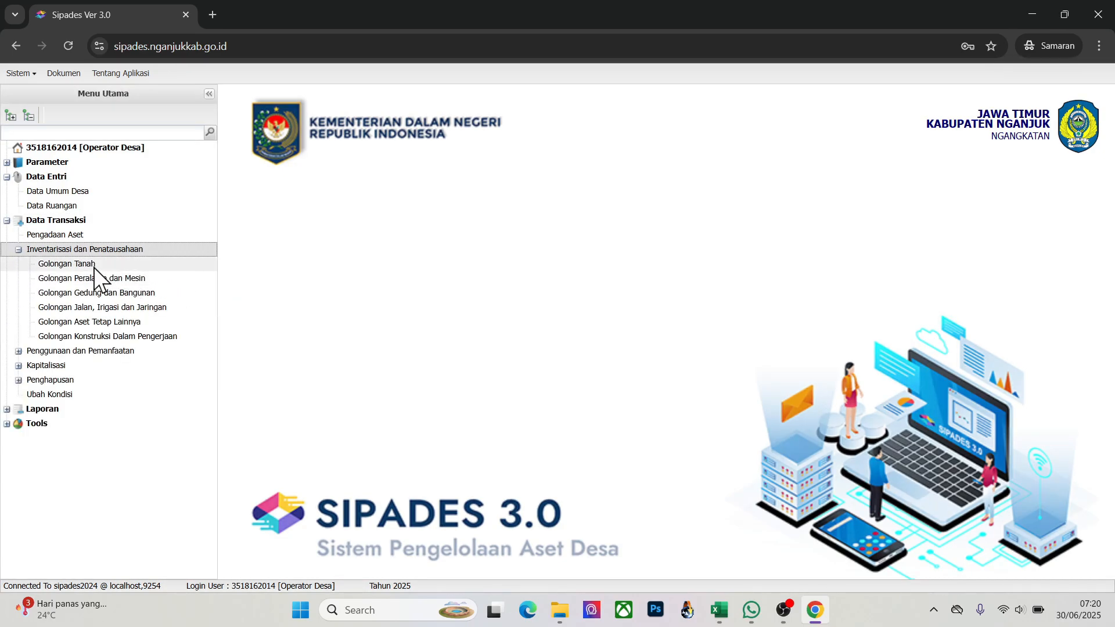
left_click(79, 264)
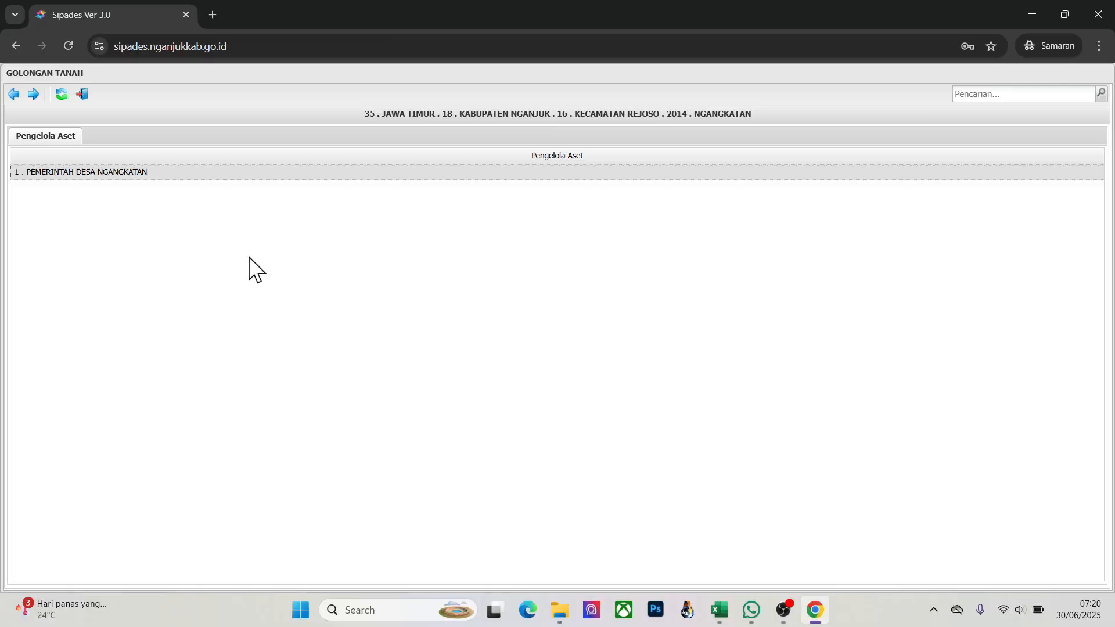
double_click(120, 173)
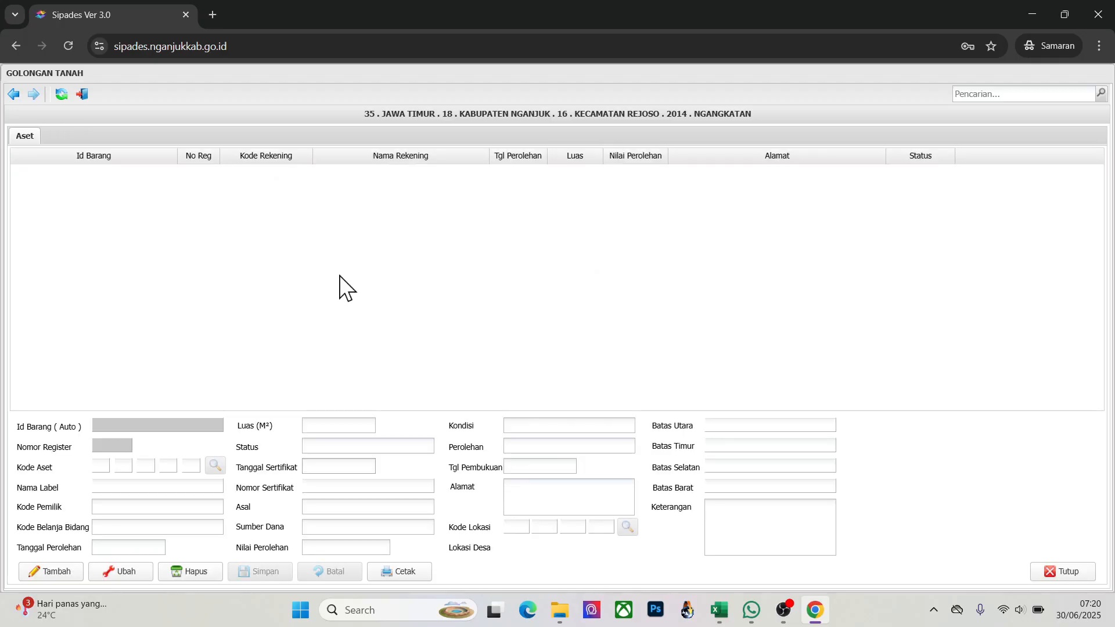
Add a land asset with Kode Aset 2.1.1.1.1 Tanah Bengkok Kepala Desa and Kode Belanja Bidang 01. Penyelenggaran Pemerintahan Desa
left_click(42, 571)
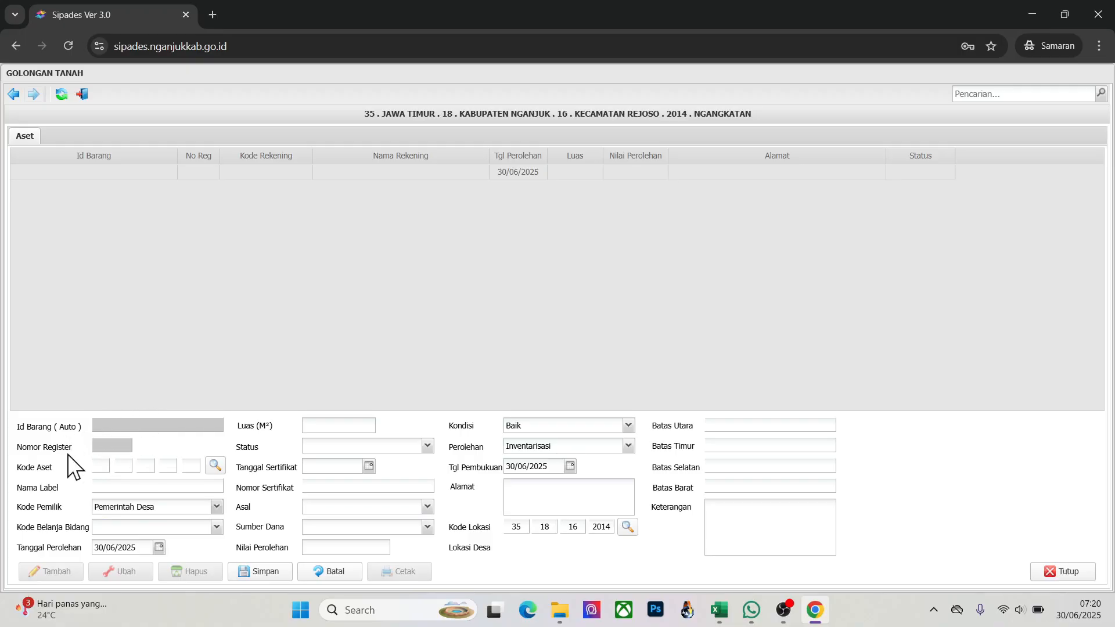
left_click(215, 466)
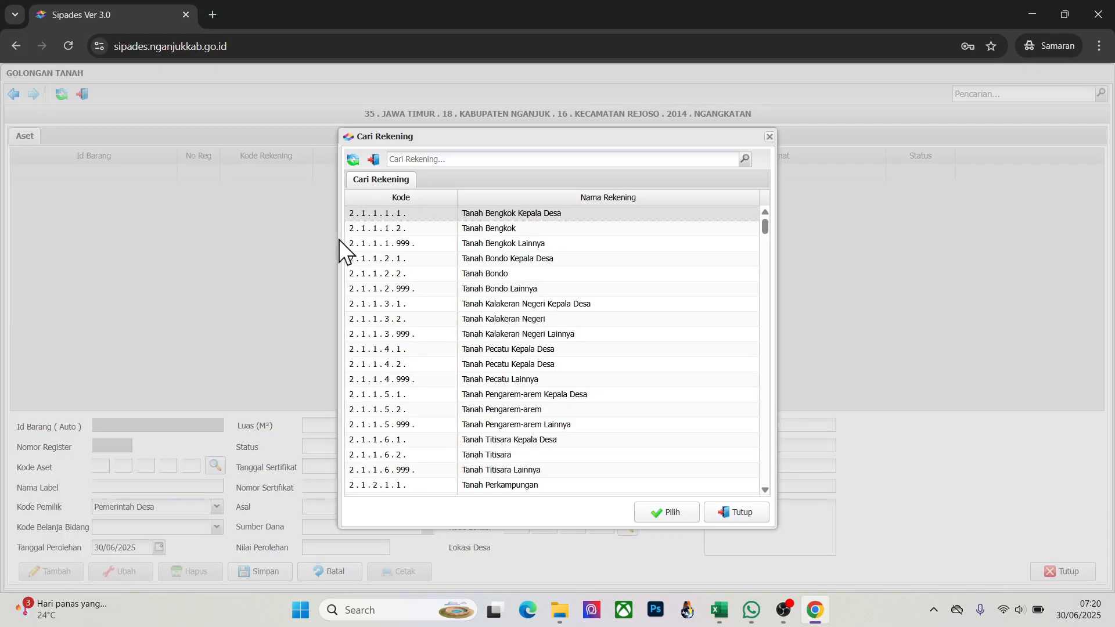
left_click(526, 213)
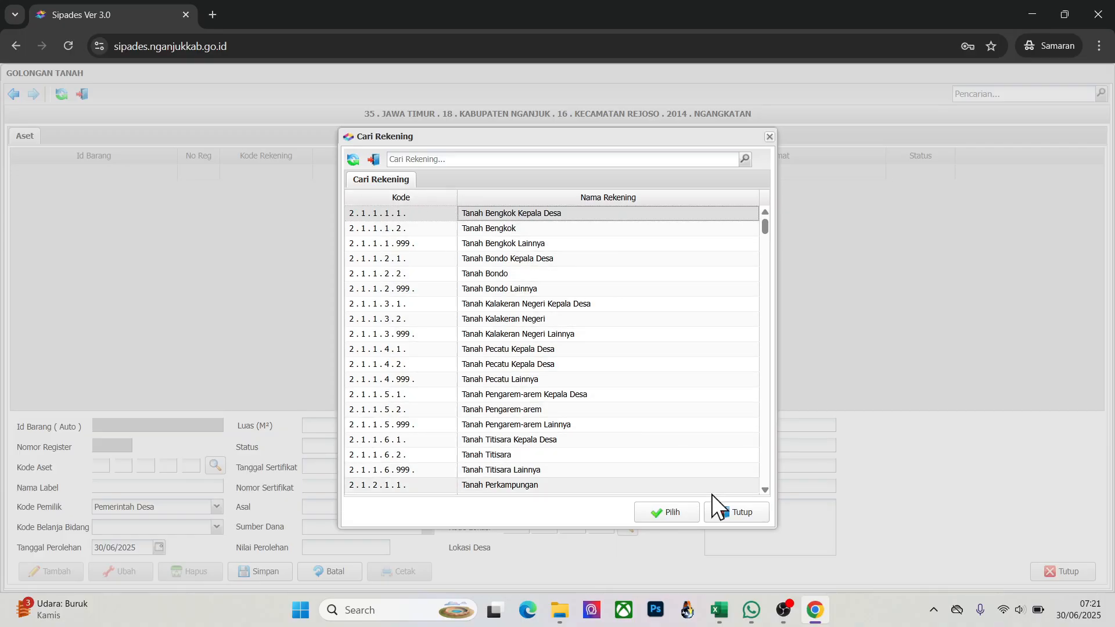
left_click(661, 521)
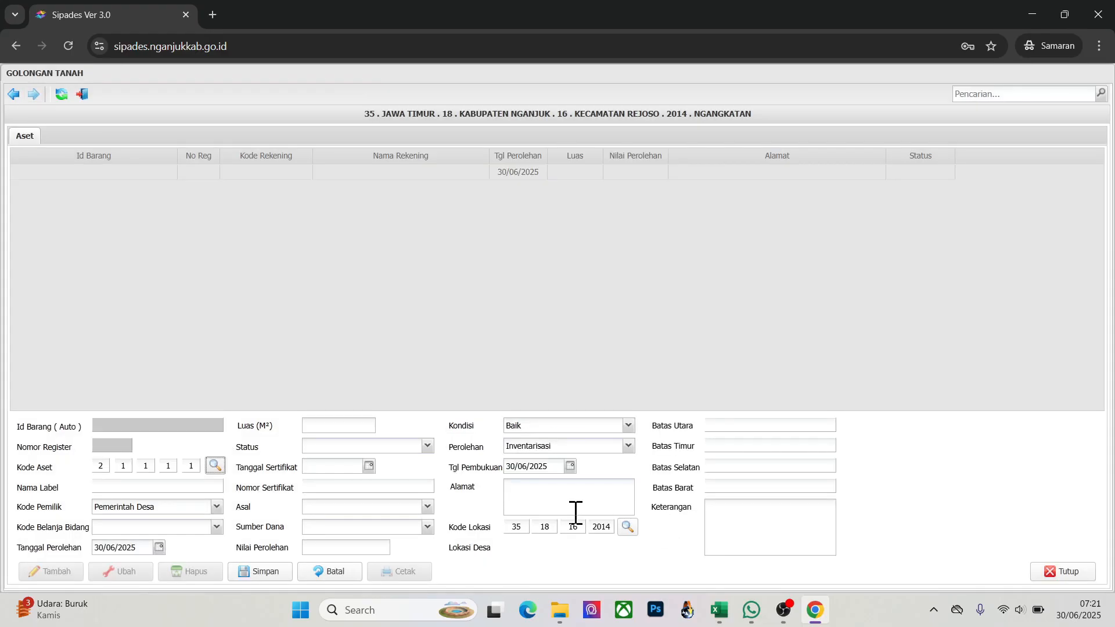
left_click(218, 528)
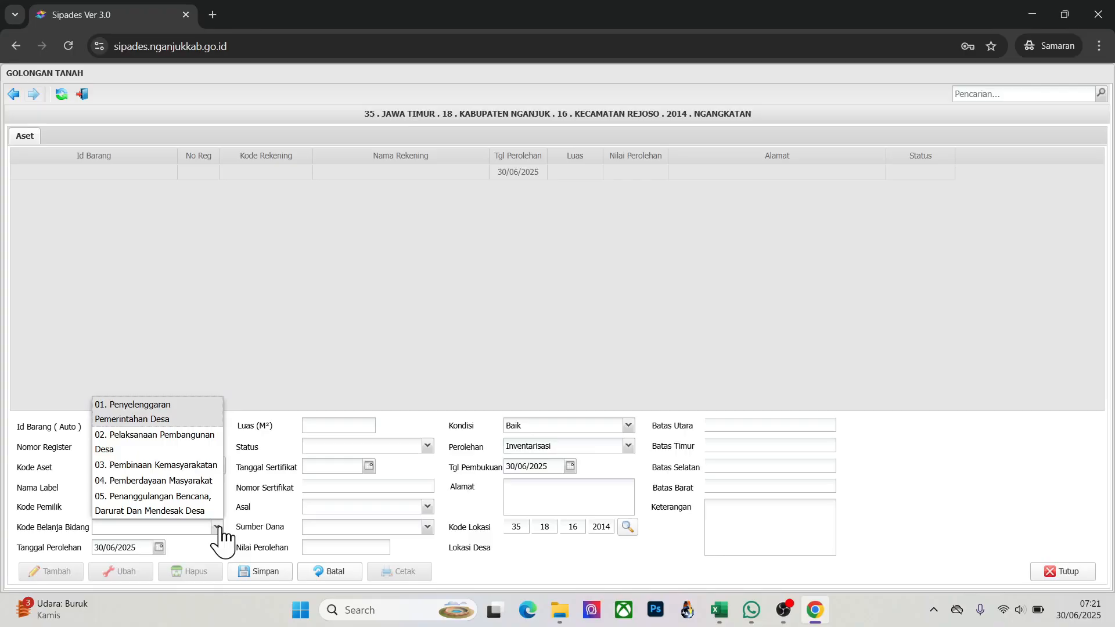
left_click(163, 408)
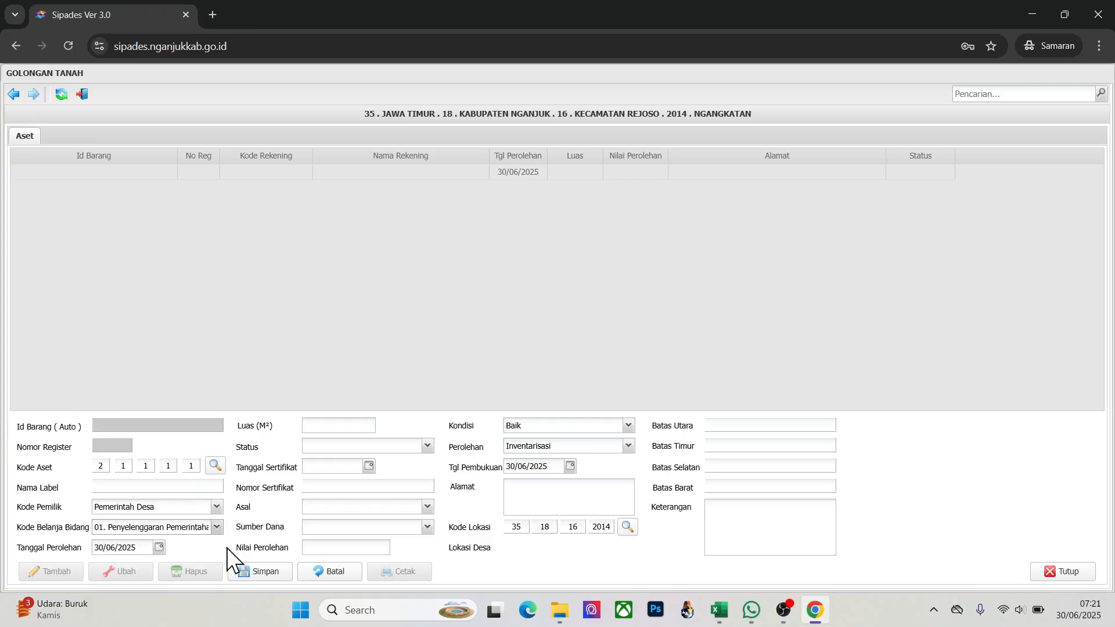
left_click(159, 548)
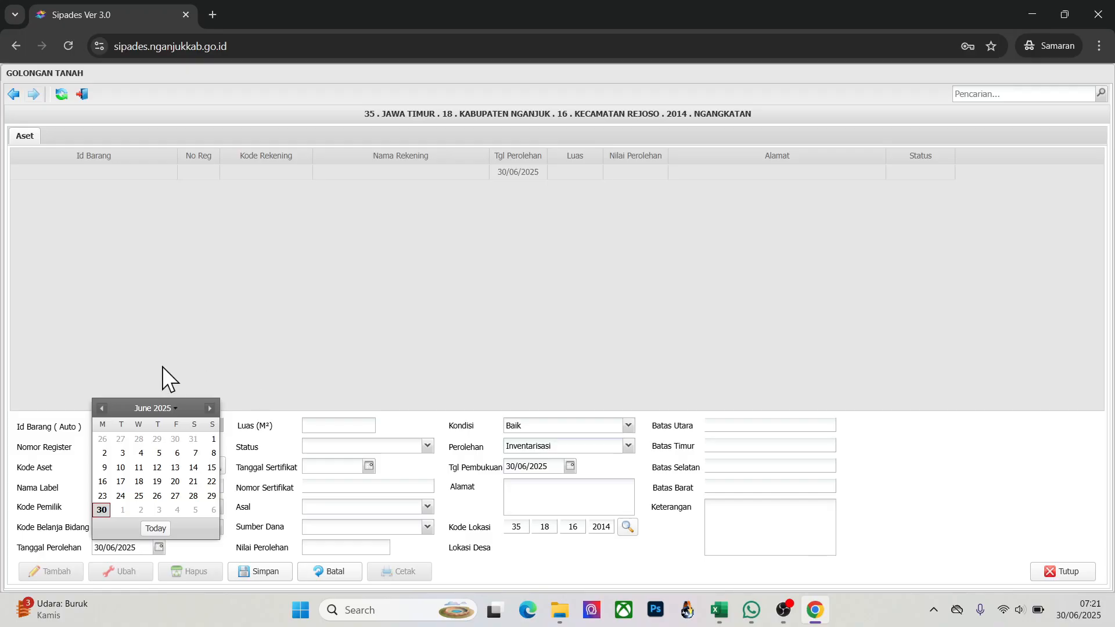
left_click(101, 408)
left_click(102, 409)
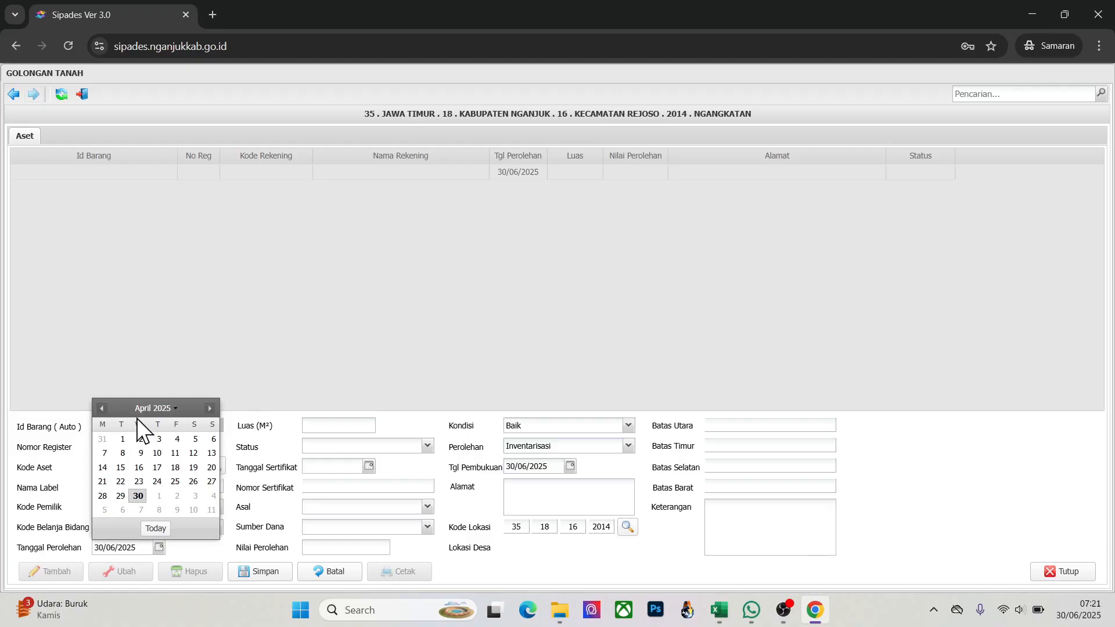
left_click(168, 410)
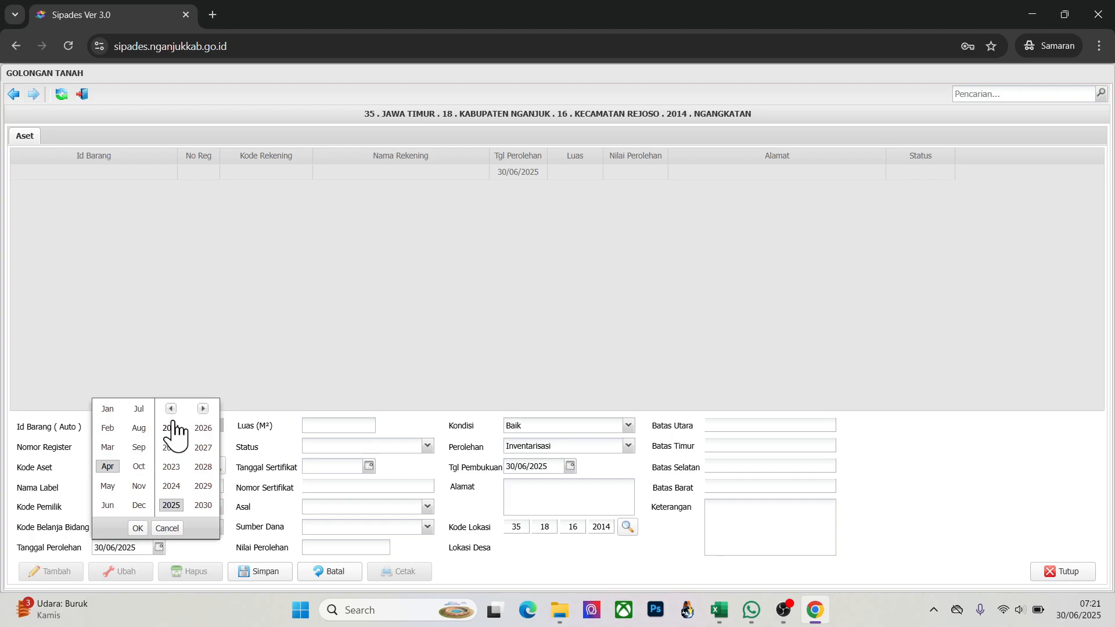
left_click(170, 409)
left_click(171, 409)
left_click(171, 409)
left_click(171, 409)
left_click(203, 409)
Switch to the Excel workbook and look up the acquisition year of the first land asset on the Inv_Tanah sheet
left_click(720, 610)
left_click(775, 344)
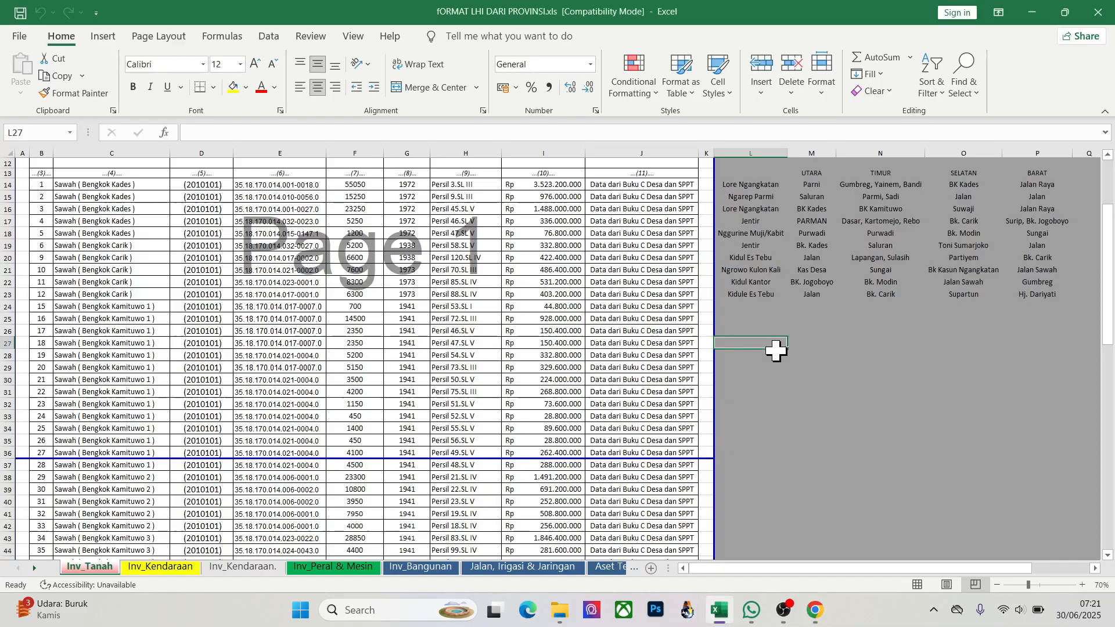
scroll(449, 219, "up", 3)
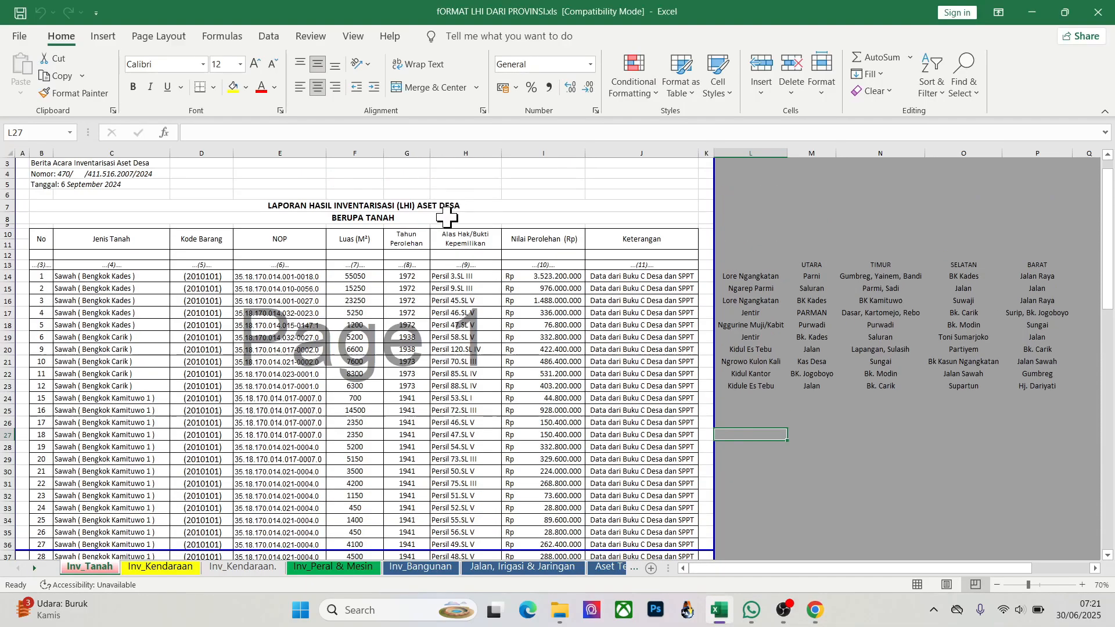
left_click(397, 273)
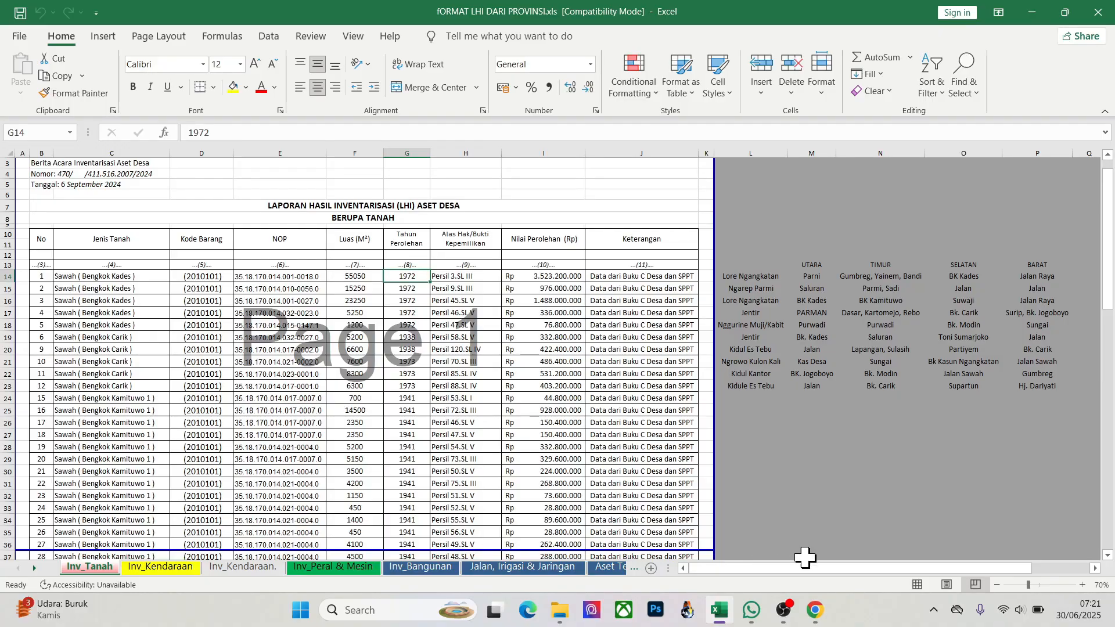
Switch back to Sipades and set the land asset's Tanggal Perolehan to 01/01/1972
left_click(815, 609)
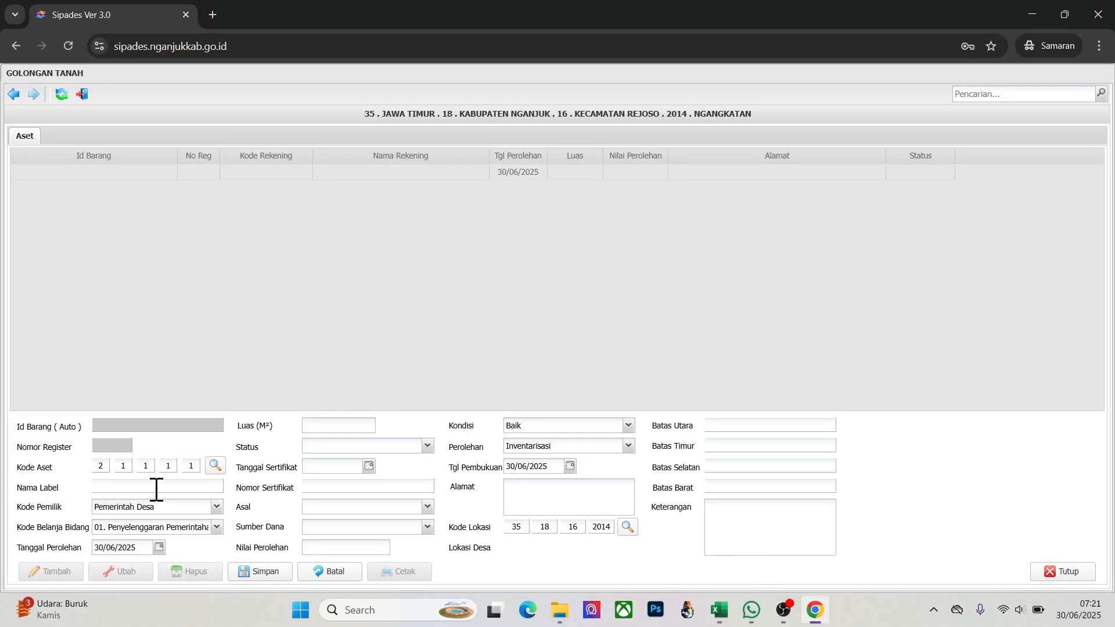
left_click(159, 548)
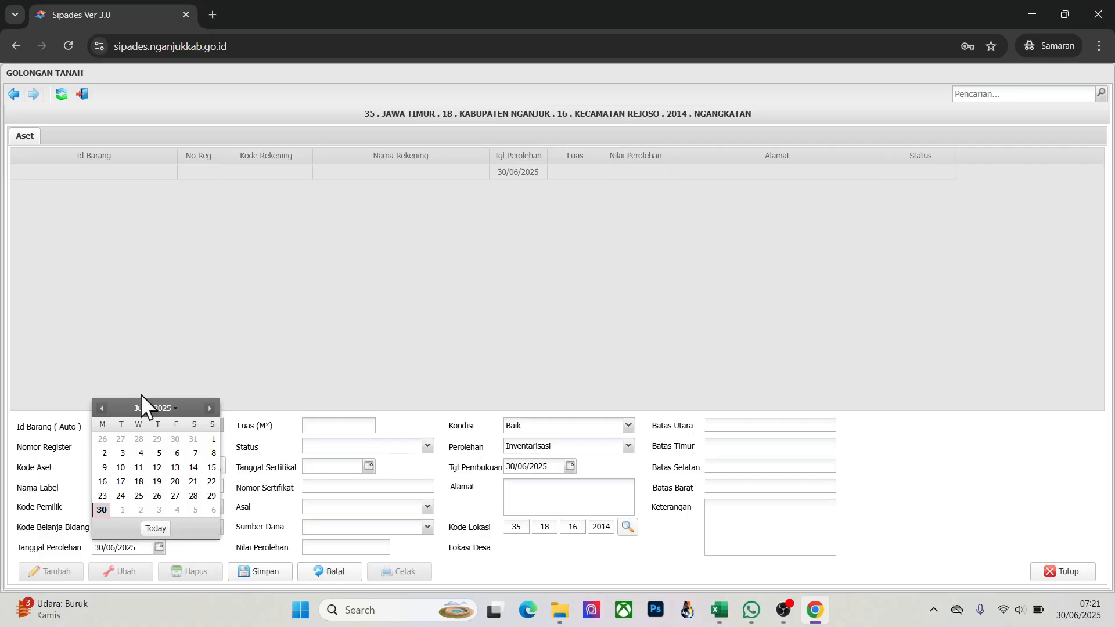
left_click(172, 411)
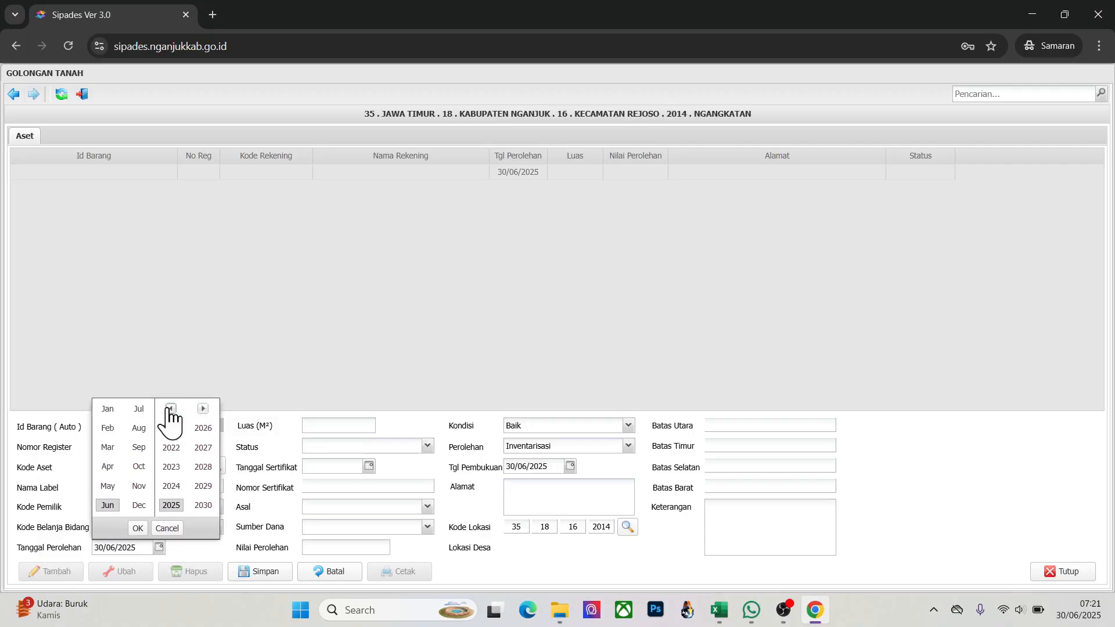
left_click(171, 409)
left_click(173, 408)
left_click(174, 408)
left_click(171, 447)
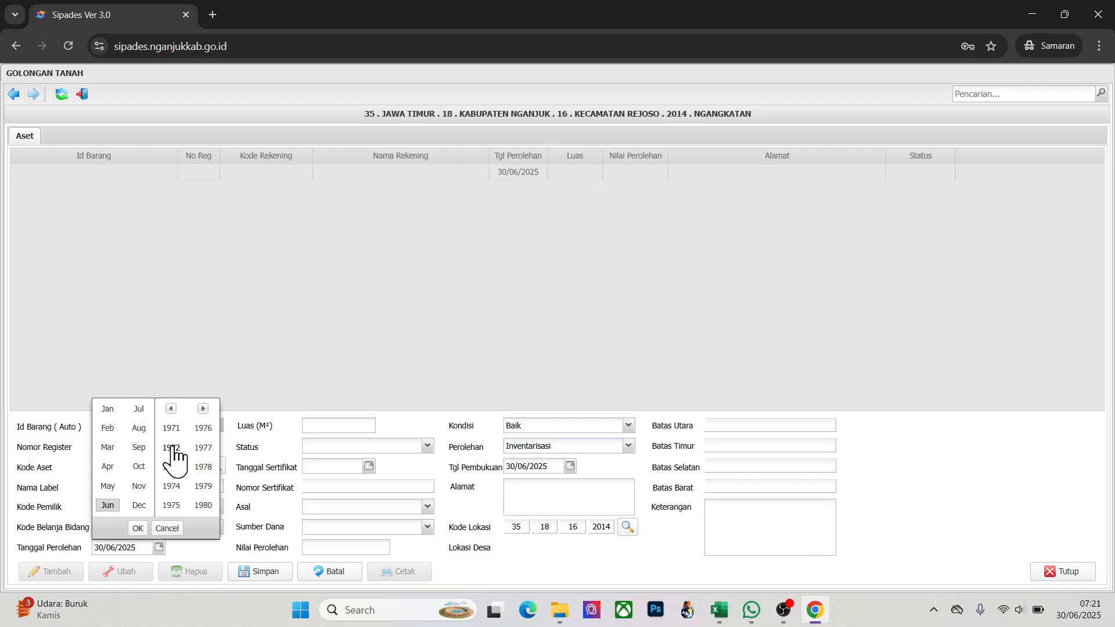
left_click(115, 412)
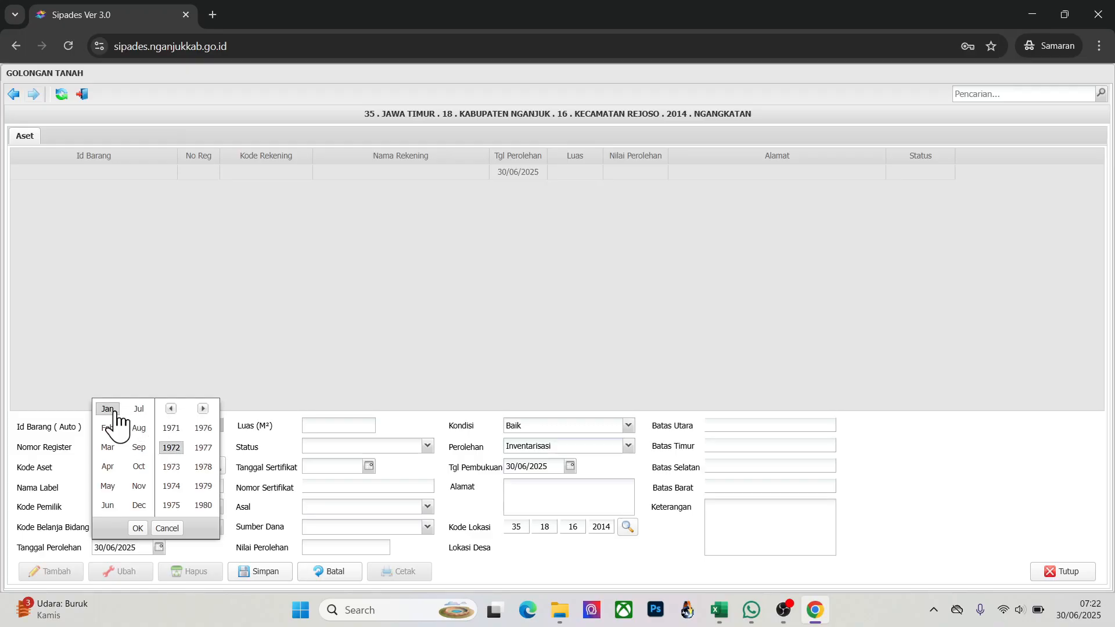
left_click(138, 529)
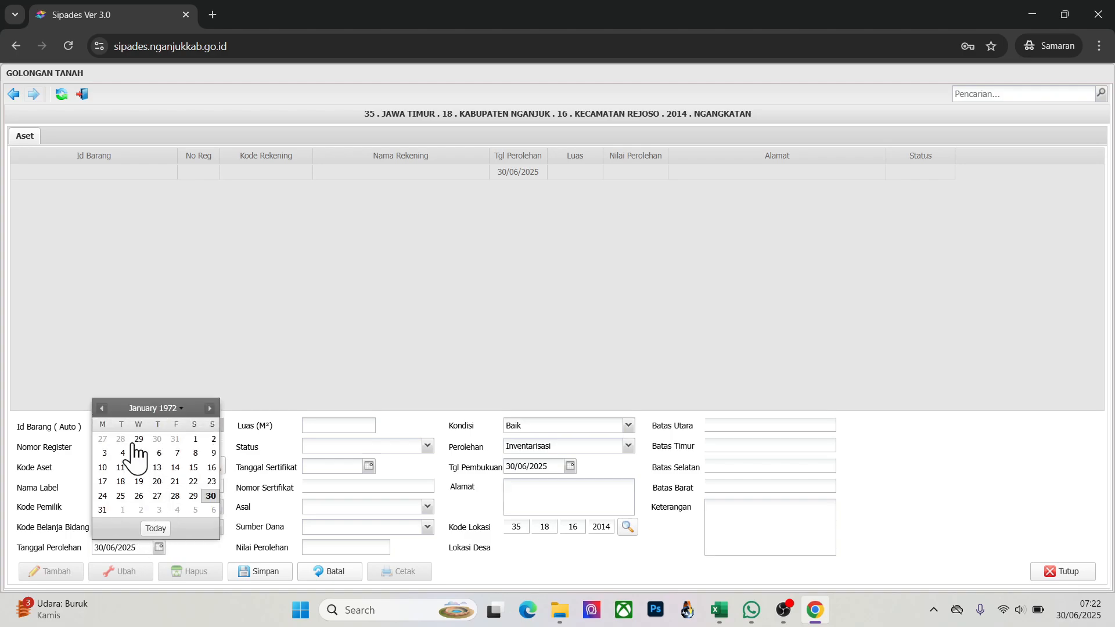
left_click(195, 440)
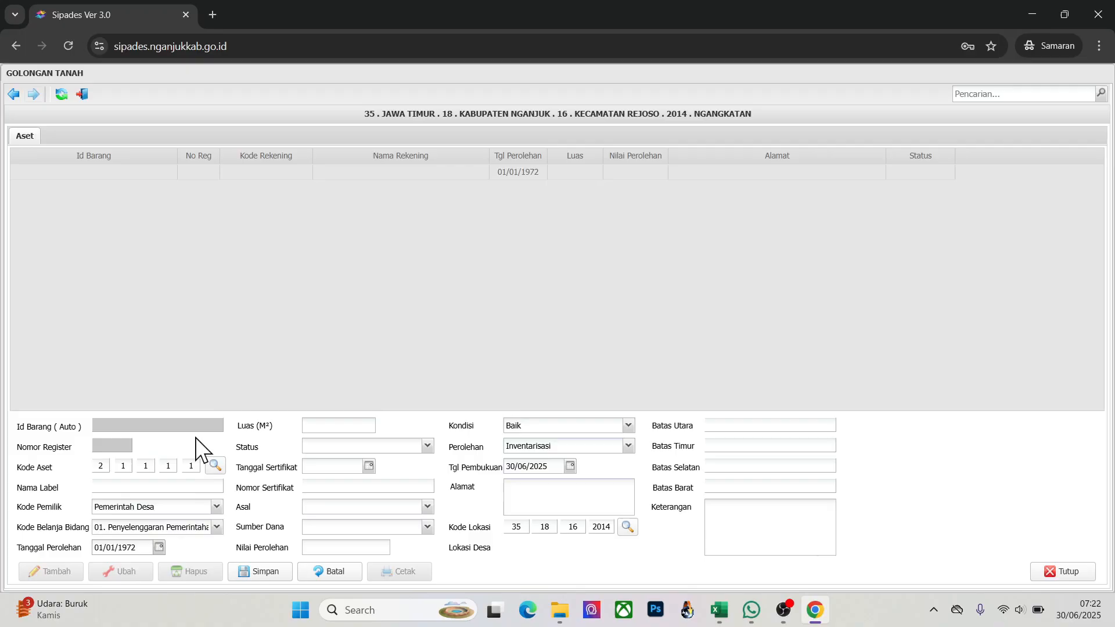
Look up the first land's area on the Excel Inv_Tanah sheet and enter 55.050 as Luas (M²) in Sipades
left_click(725, 610)
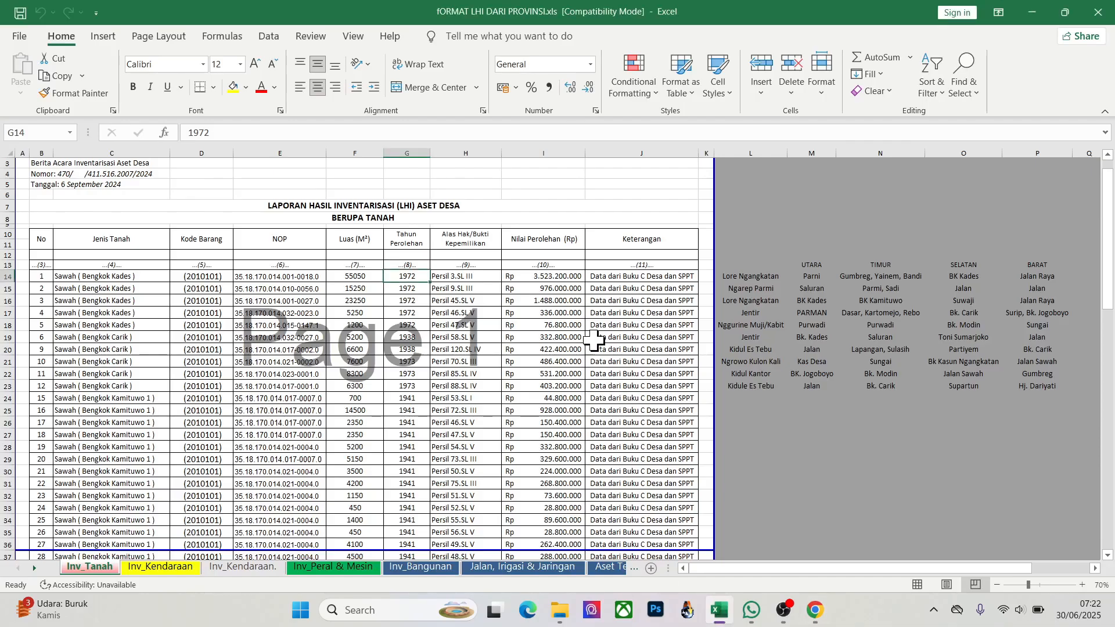
left_click(347, 277)
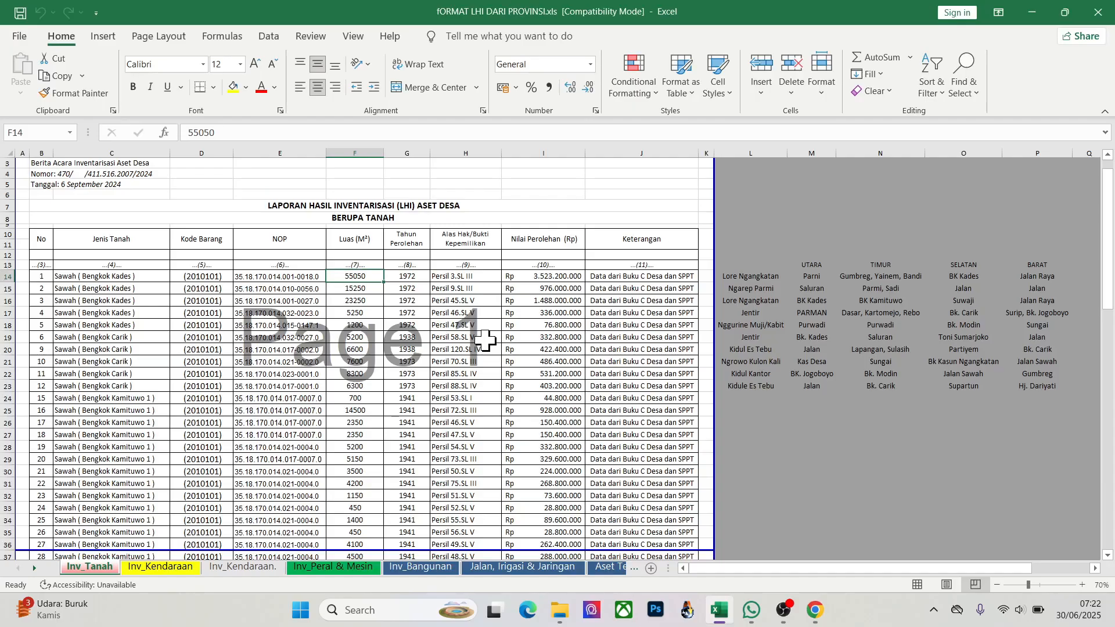
key("alt+Tab")
left_click(337, 424)
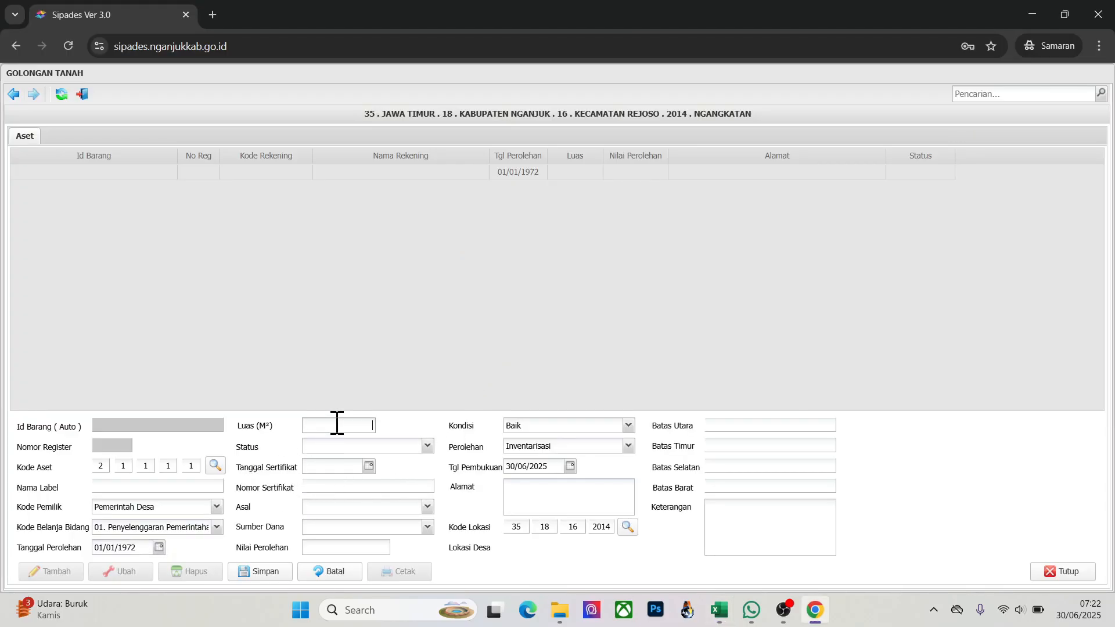
type("55.050")
key("BackSpace")
type("50.550")
key("alt+Tab")
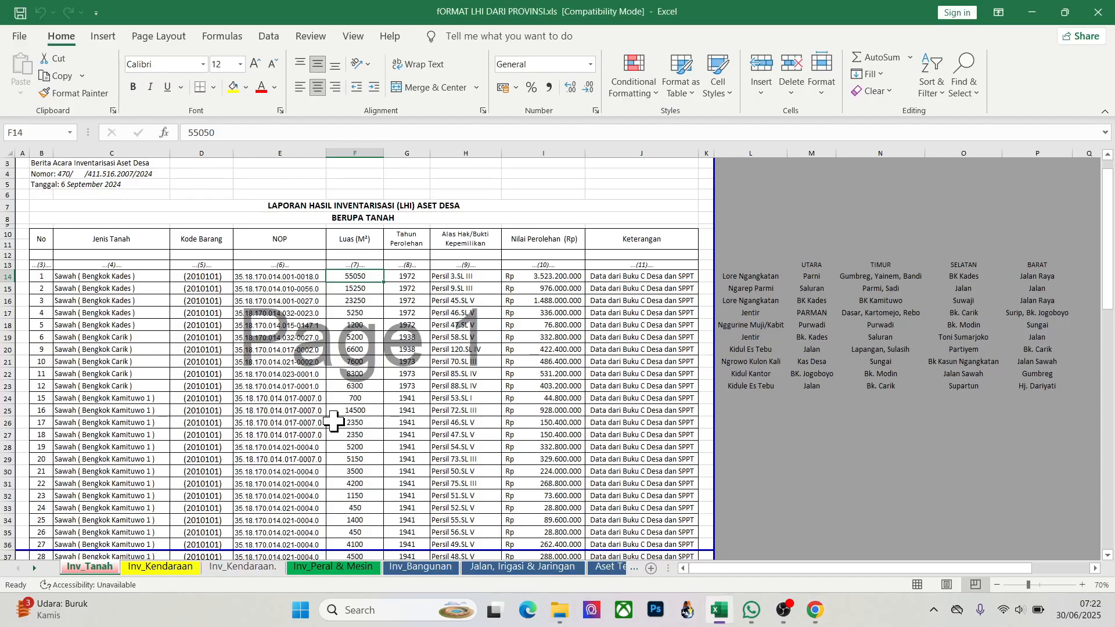
key("alt+Tab")
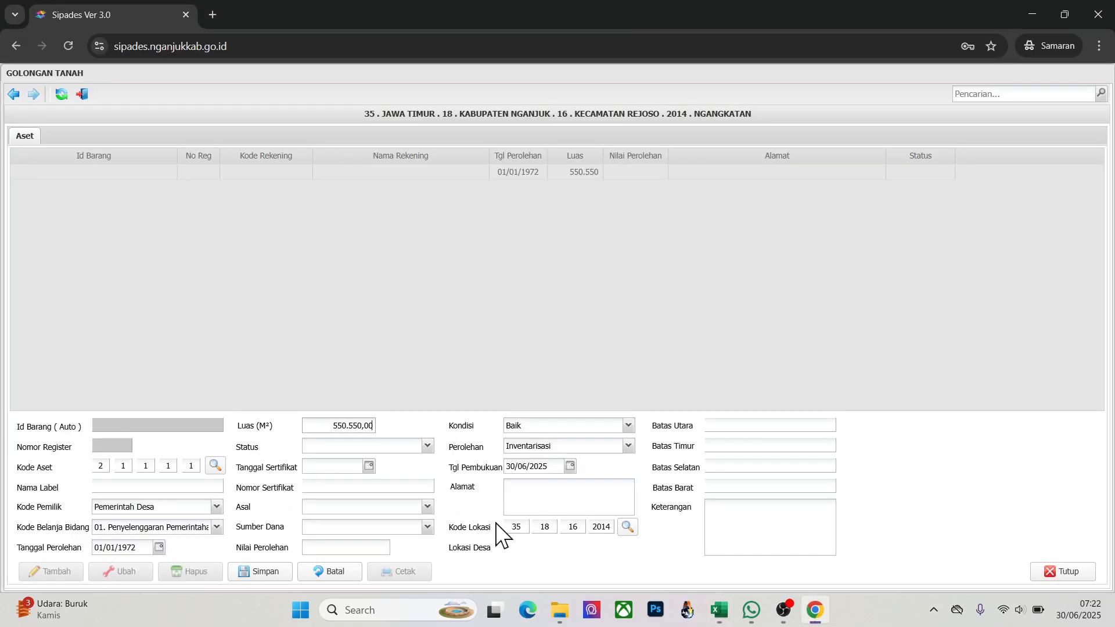
key("BackSpace")
key("BackSpace")
key("BackSpace")
key("BackSpace")
type("0")
left_click(417, 394)
key("alt+Tab")
key("alt+Tab")
Set the land's Status to Bukti Lainnya - Letter C
left_click(428, 447)
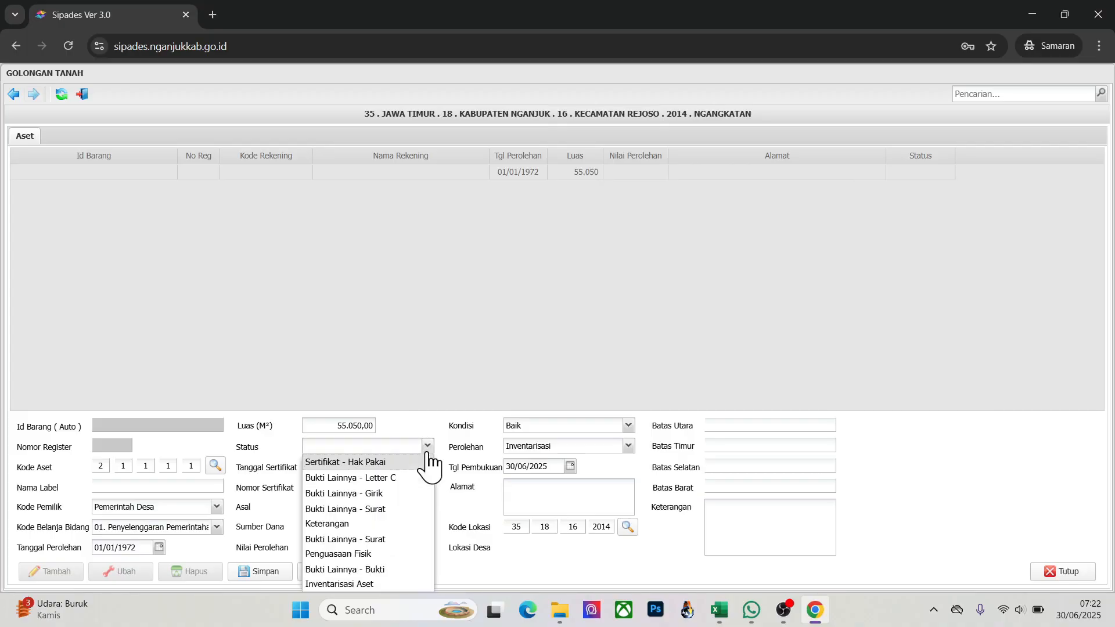
left_click(337, 478)
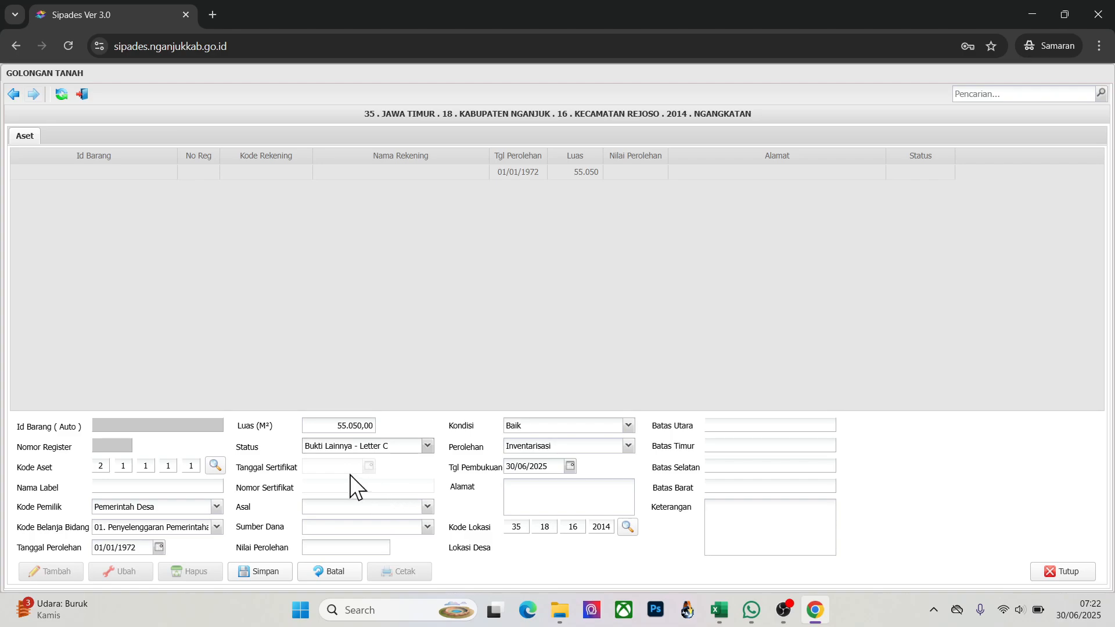
left_click(428, 448)
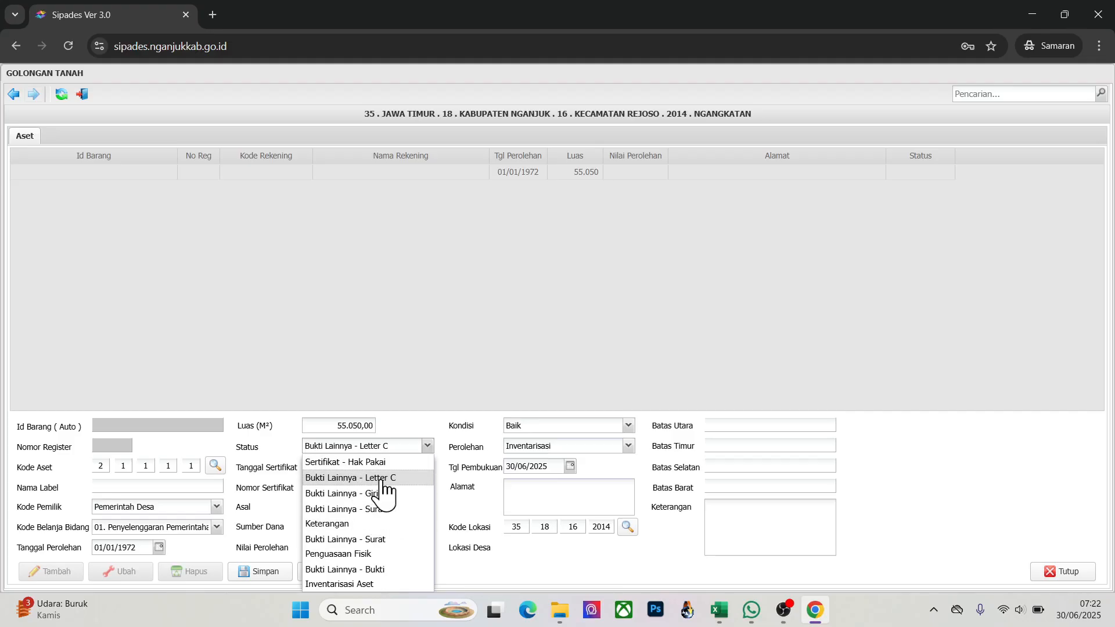
left_click(347, 479)
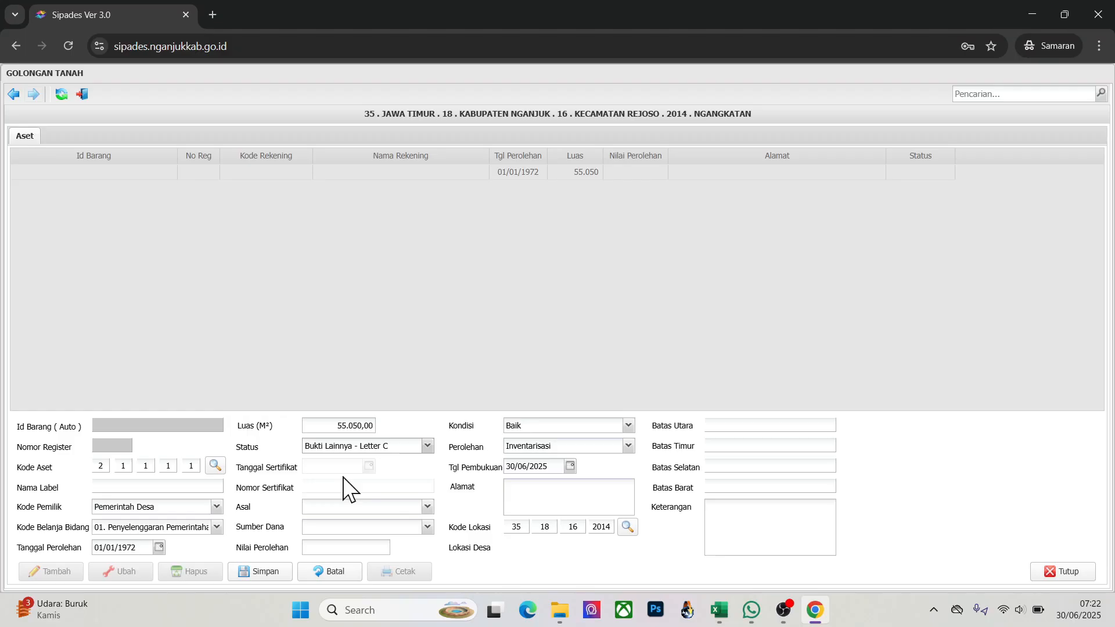
Set Asal to Kekayaan Asli Desa and Sumber Dana to Pendapatan Asli Desa
left_click(427, 509)
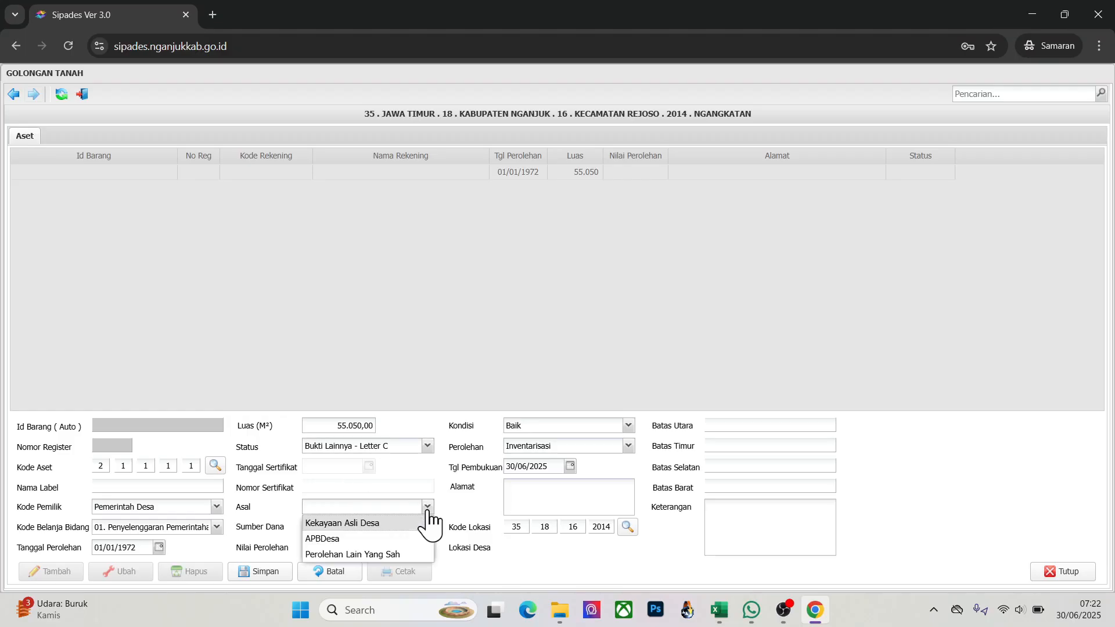
left_click(364, 525)
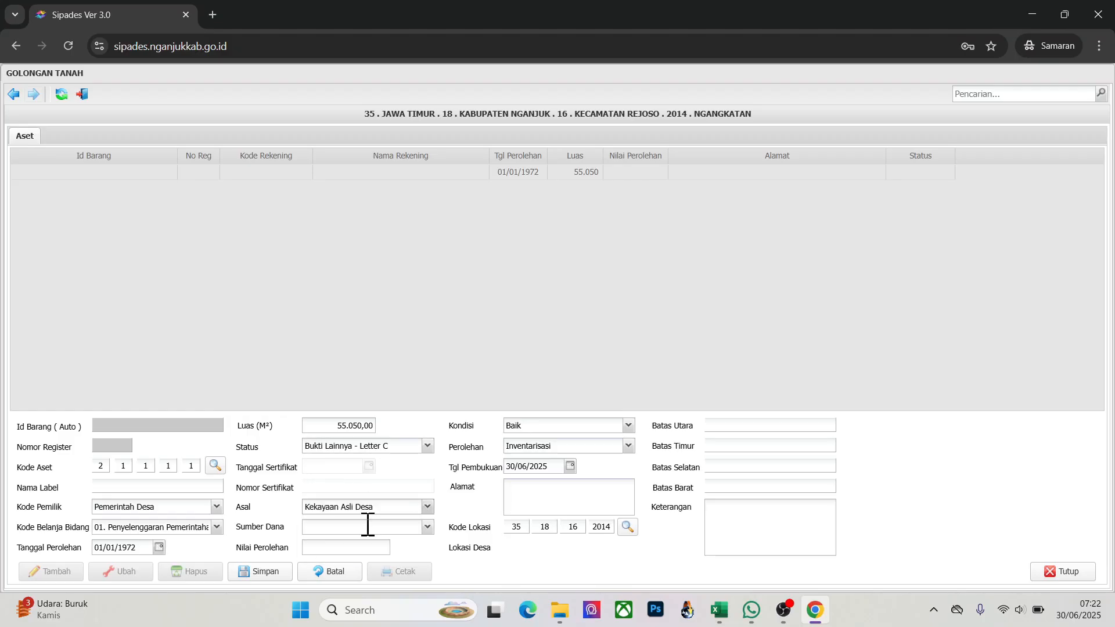
left_click(428, 507)
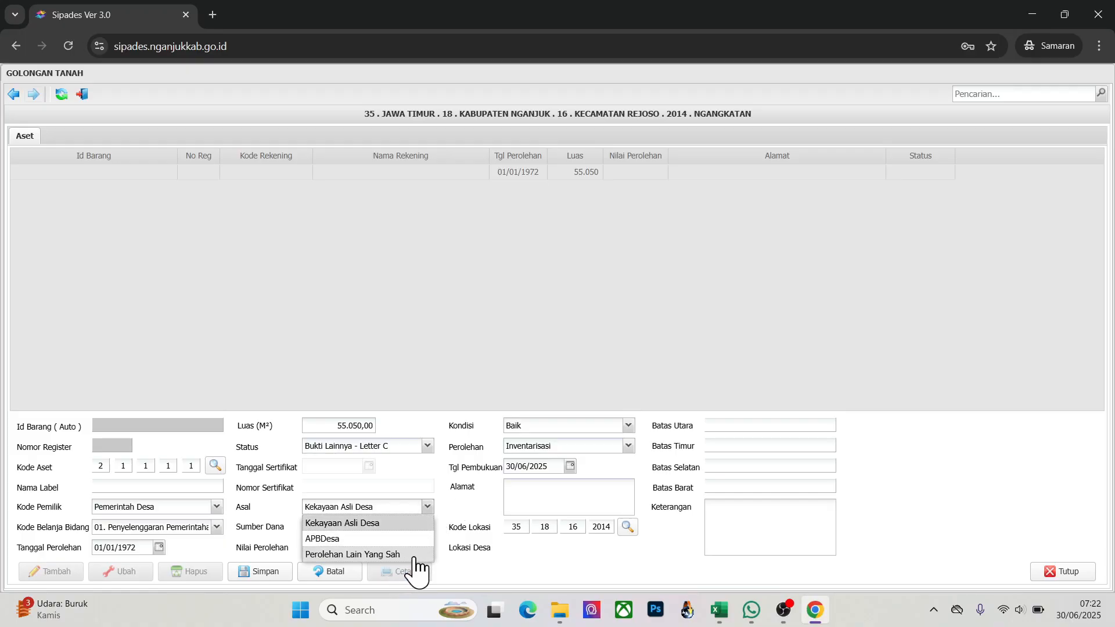
left_click(461, 518)
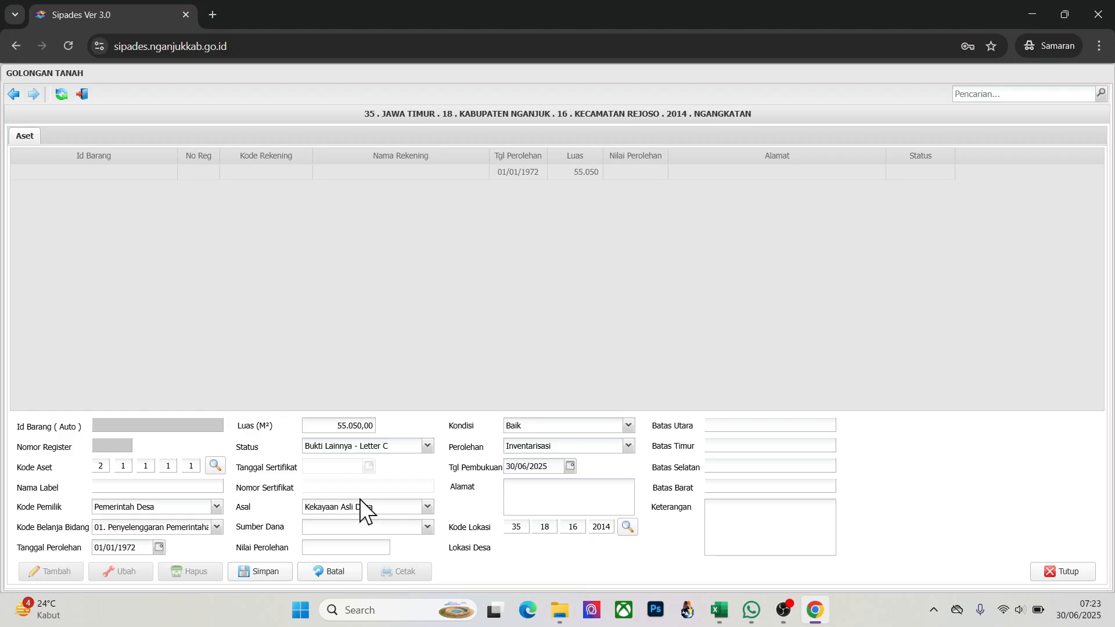
left_click(427, 530)
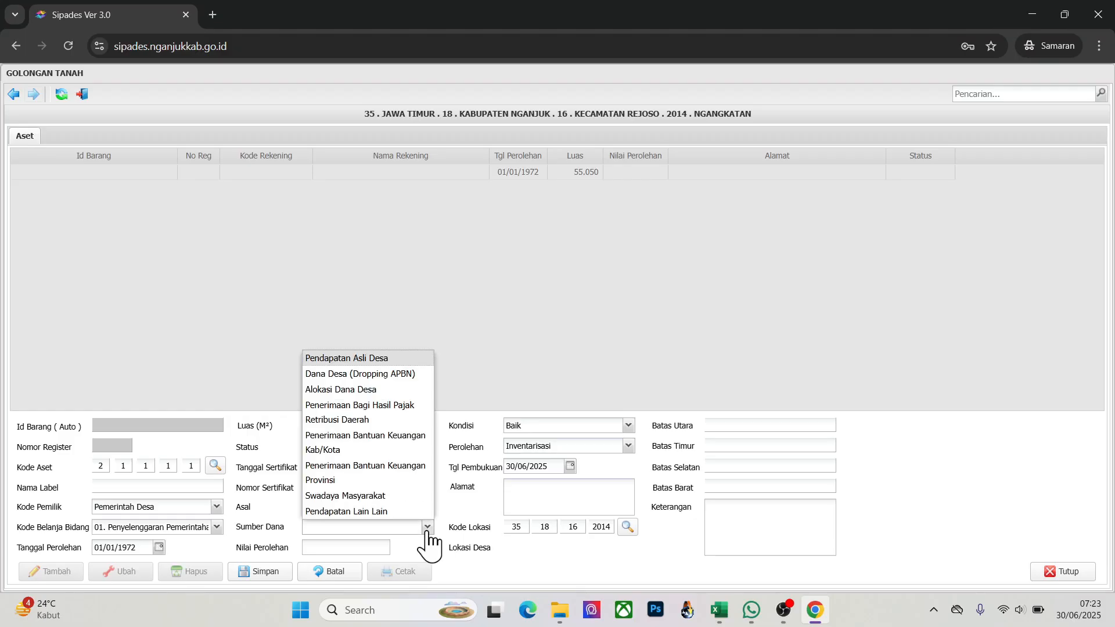
left_click(379, 358)
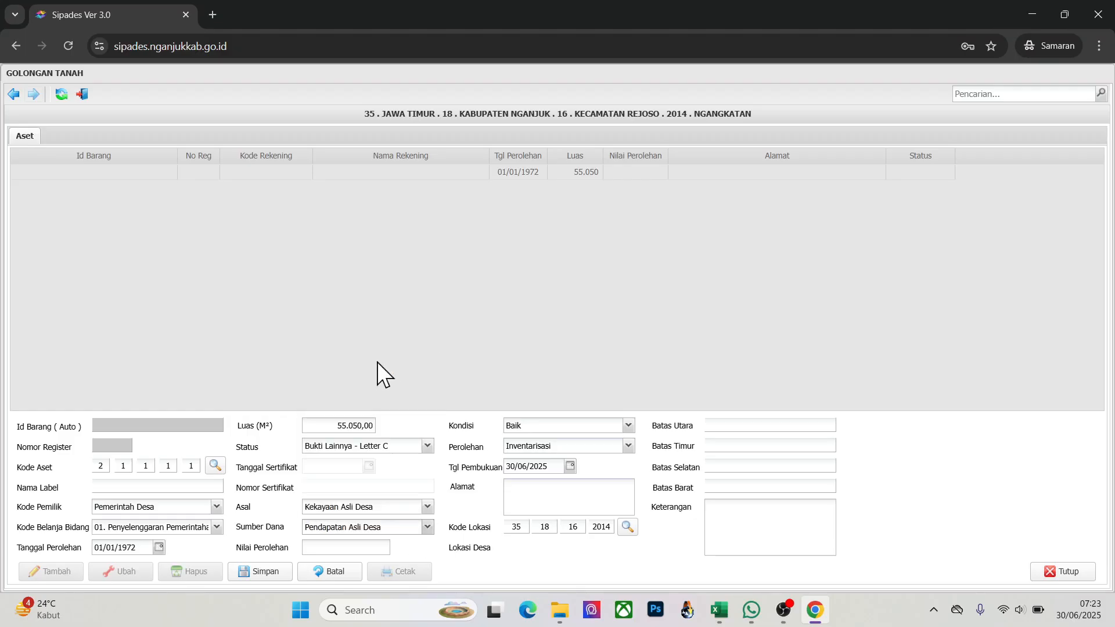
left_click(332, 529)
Look up the first land's acquisition value in the Excel workbook and enter 3.523.200.000 as Nilai Perolehan in Sipades
left_click(332, 550)
left_click(719, 611)
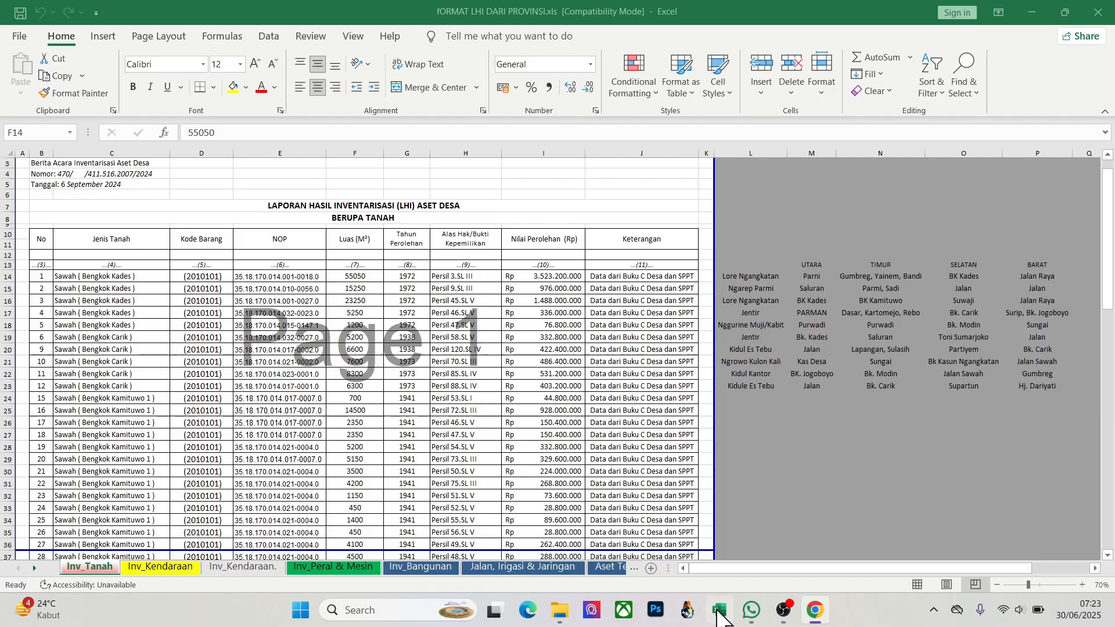
left_click(549, 277)
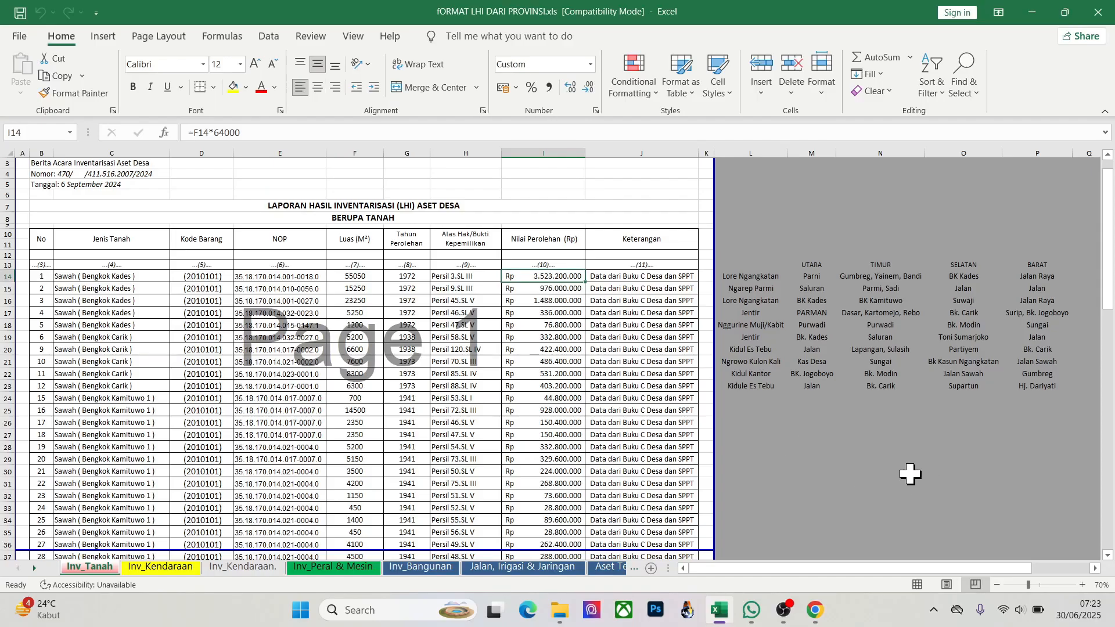
key("alt+Tab")
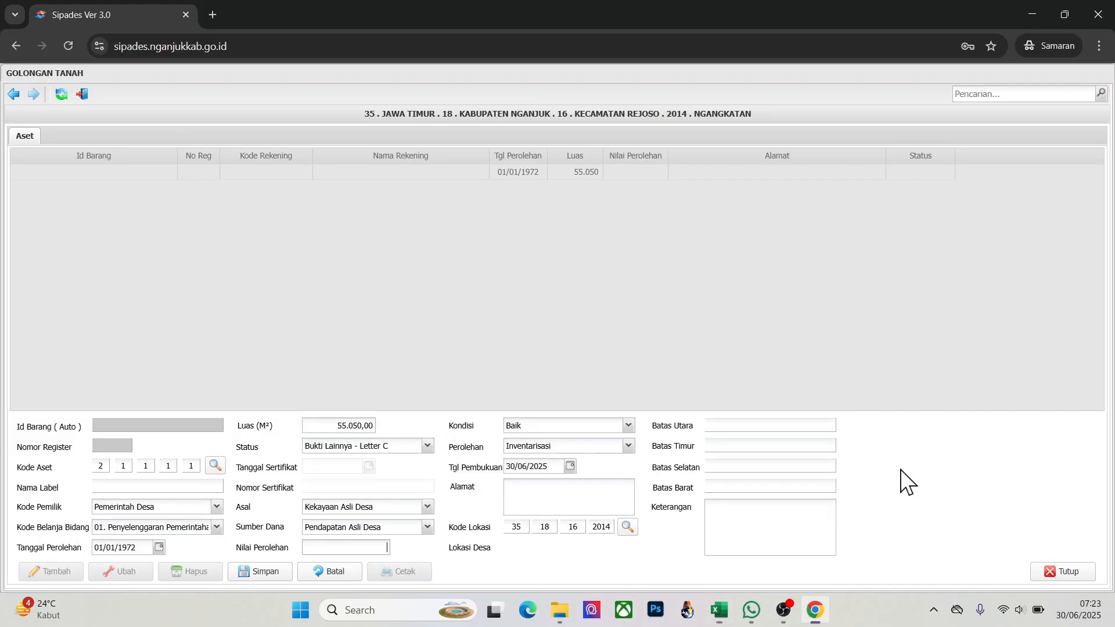
type("3523")
key("alt+Tab")
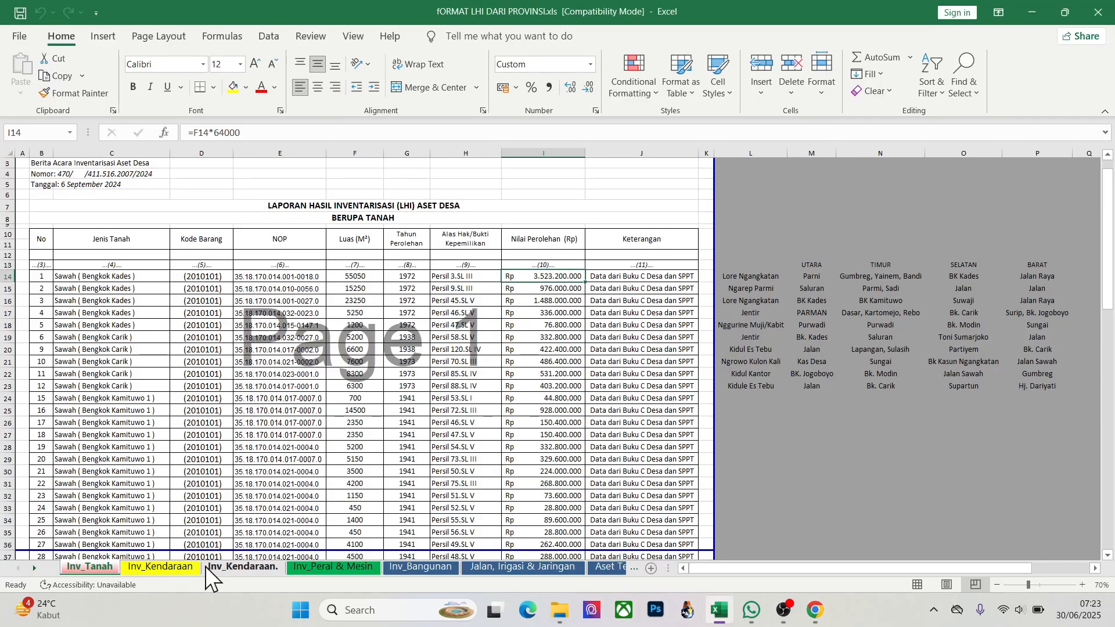
key("alt+Tab")
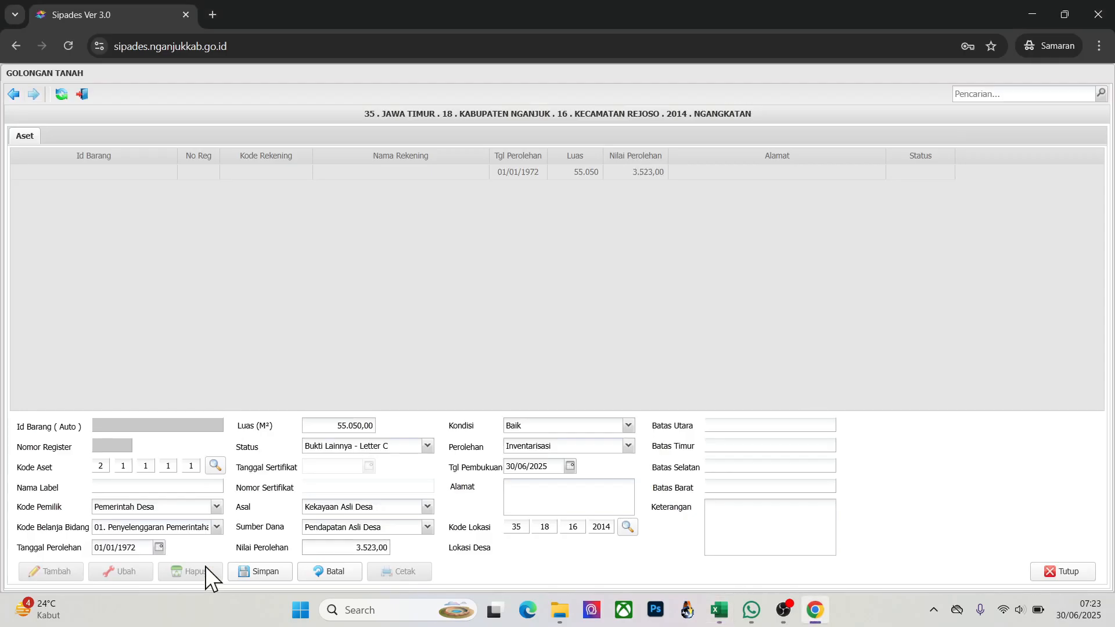
key("alt+Tab")
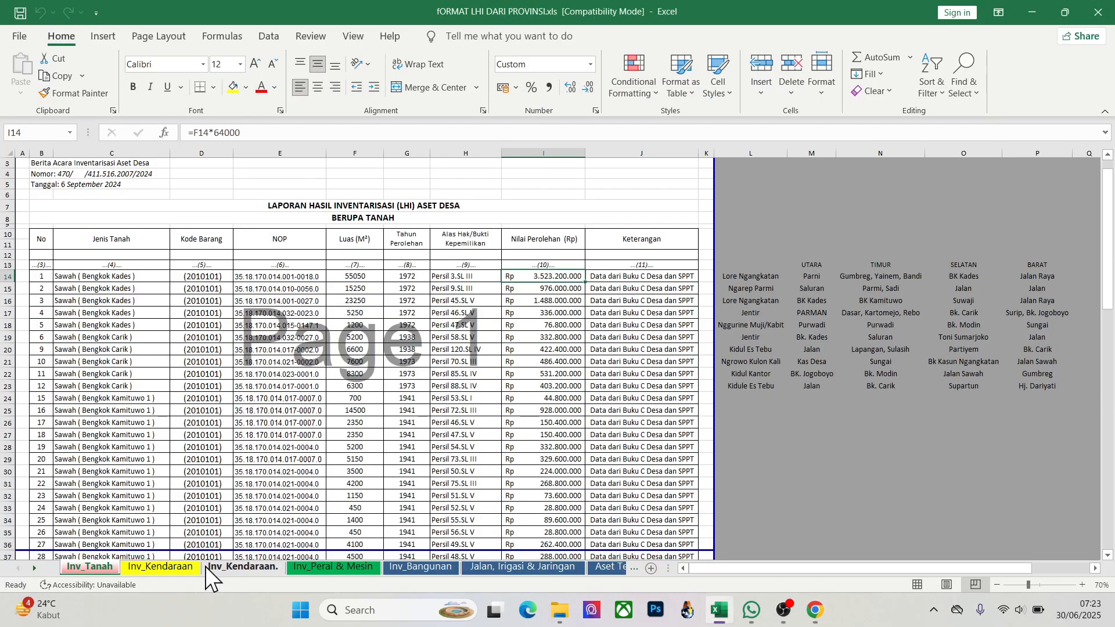
key("alt+Tab")
key("alt+Tab")
key("alt+Tab")
key("BackSpace")
key("BackSpace")
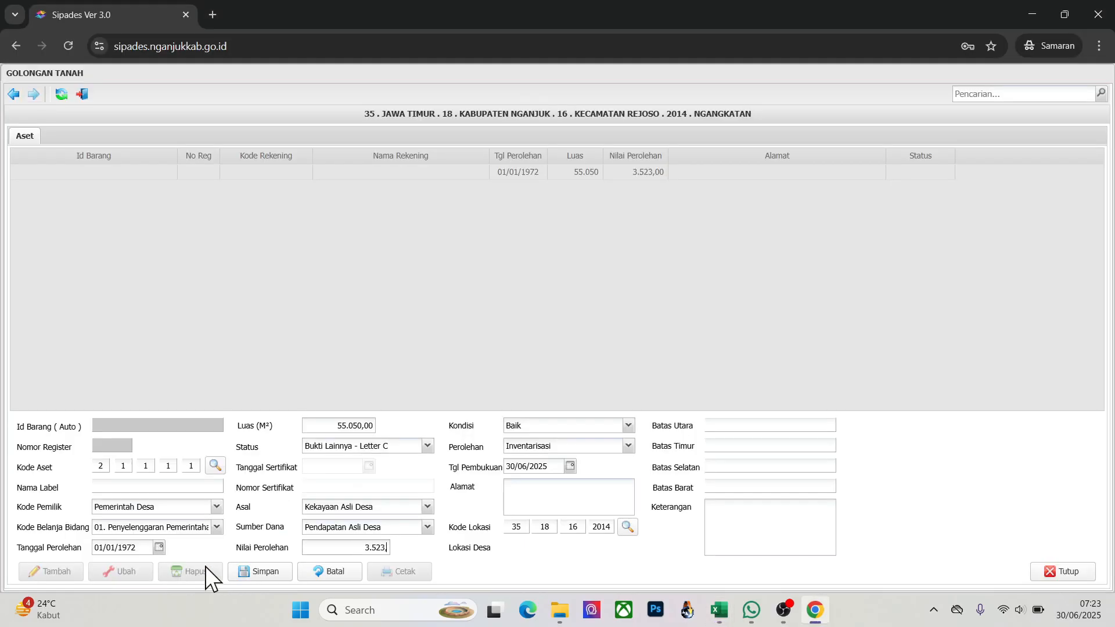
type("200.000")
left_click(593, 547)
Choose Inventarisasi as Perolehan and set Tgl Pembukuan to 01/01/2025
left_click(631, 449)
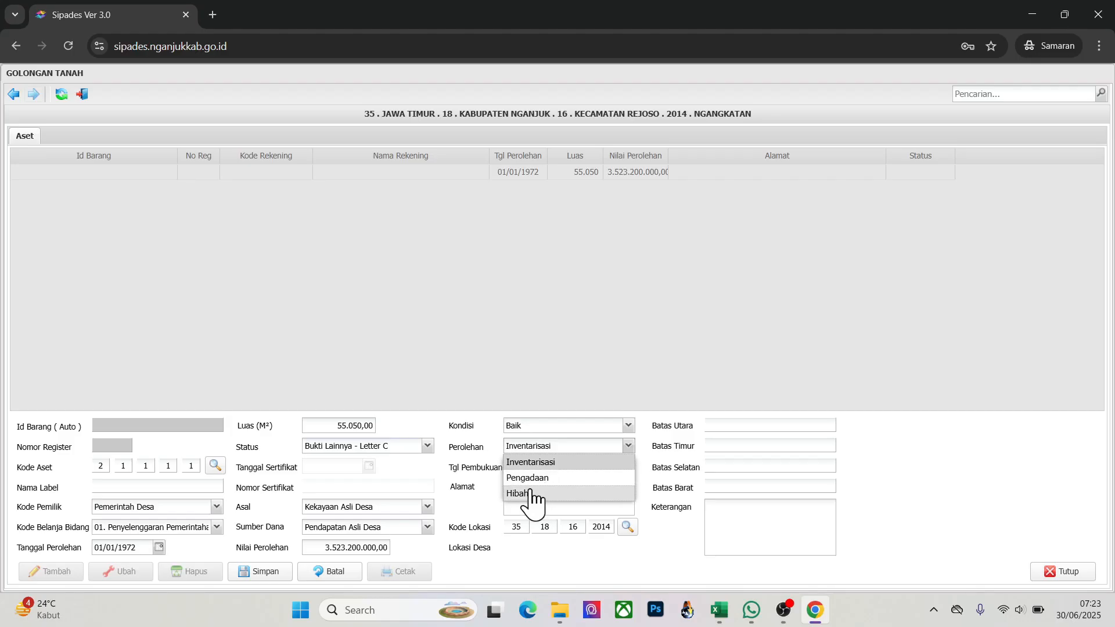
left_click(543, 463)
left_click(571, 467)
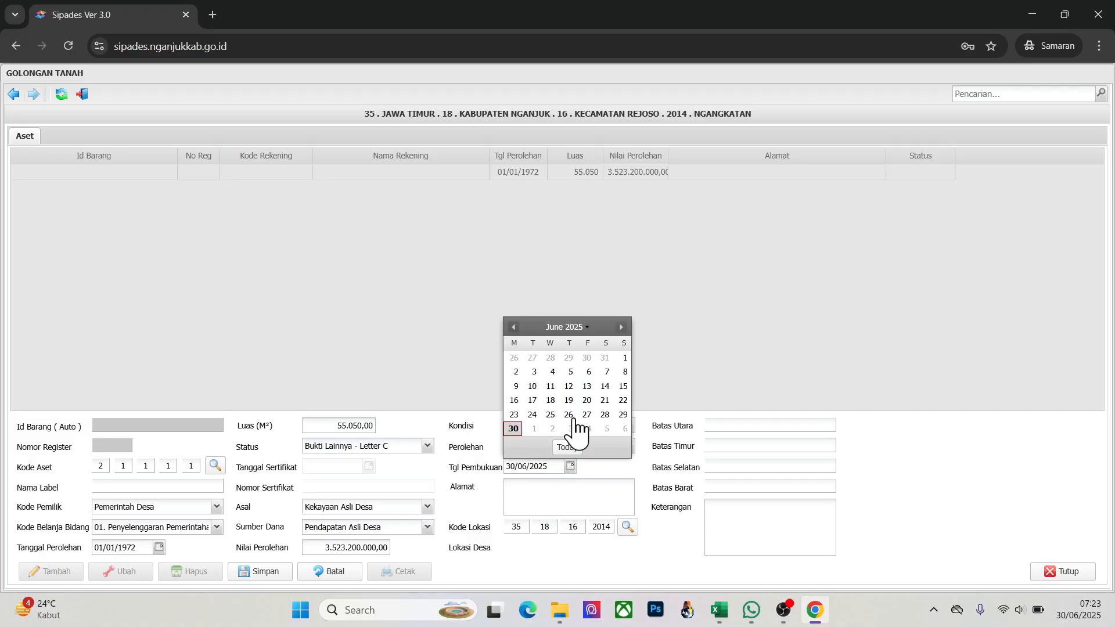
left_click(514, 327)
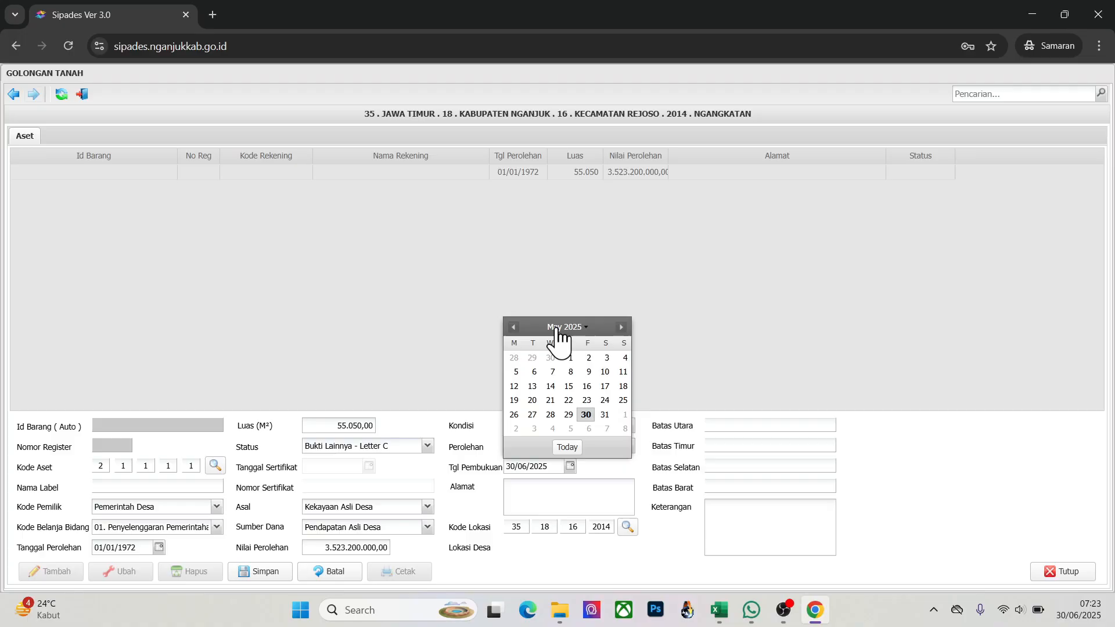
left_click(513, 328)
left_click(514, 328)
left_click(514, 327)
left_click(513, 327)
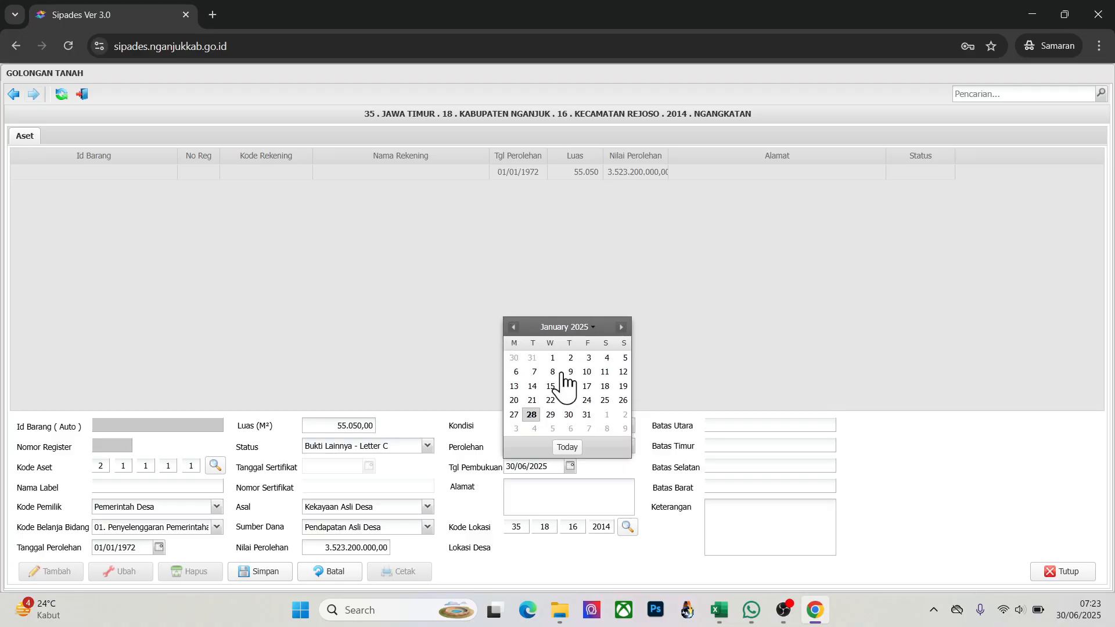
left_click(554, 358)
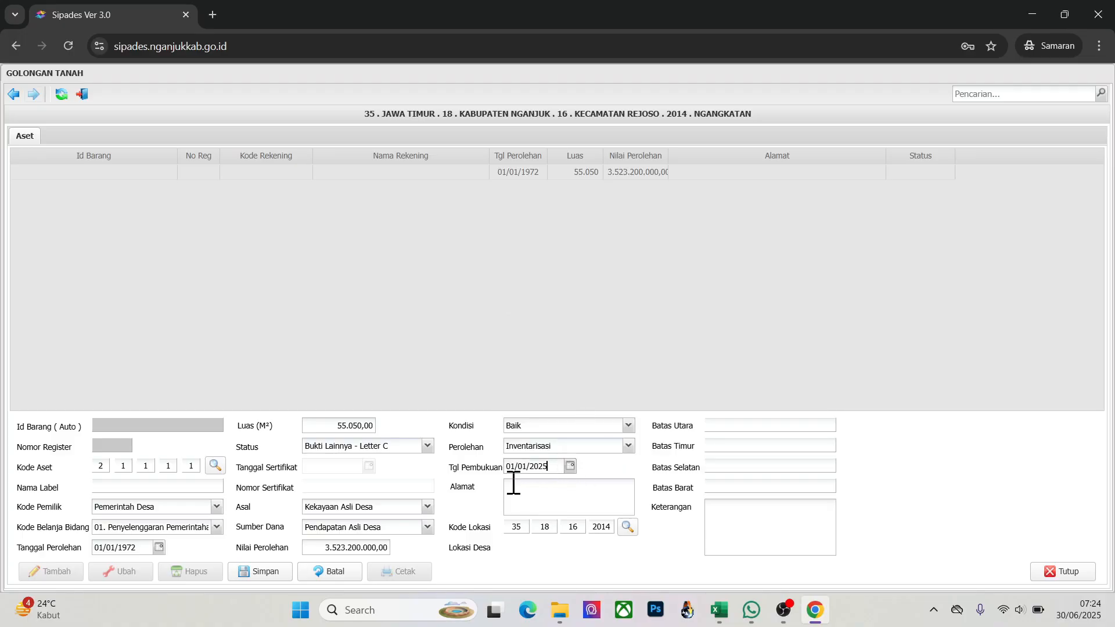
Check the land's location in the Excel workbook and enter Utara Dusun Ngangkatan as Alamat in Sipades
left_click(543, 487)
key("alt+Tab")
key("alt+Tab")
type("Utara Dusun Ngangkatan")
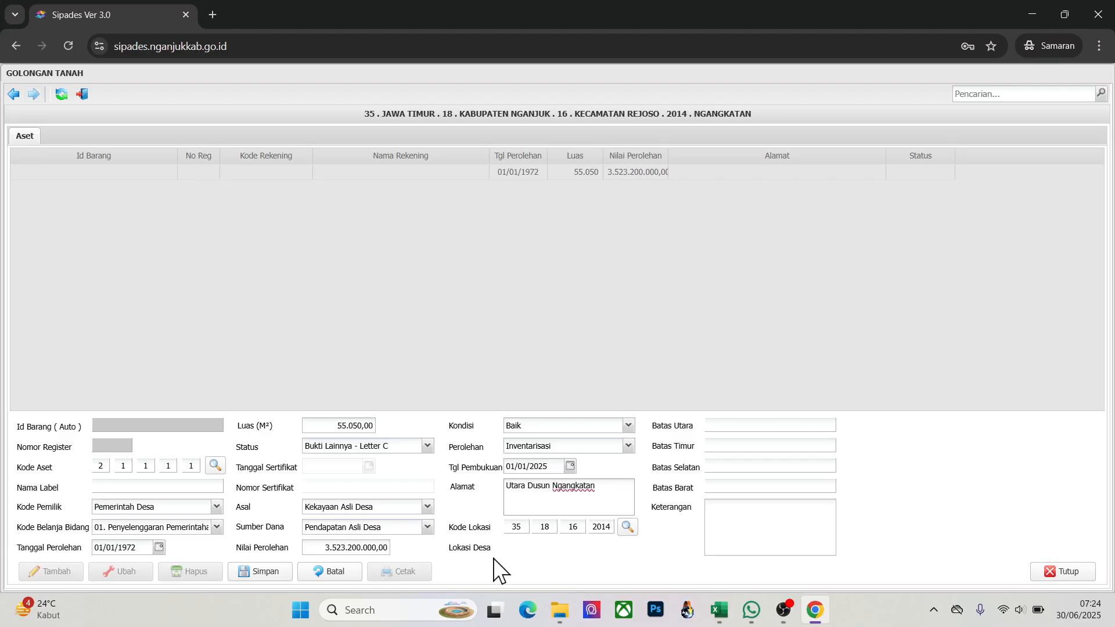
Set Kode Lokasi to Desa Ngangkatan in Kecamatan Rejoso, Kabupaten Nganjuk, Jawa Timur
left_click(632, 527)
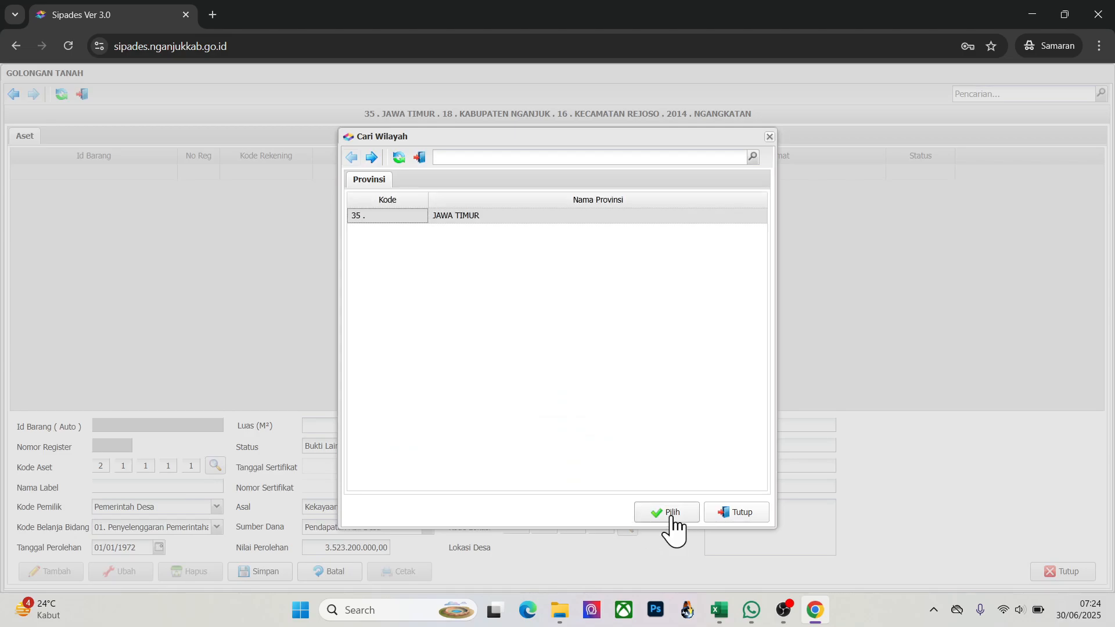
double_click(467, 217)
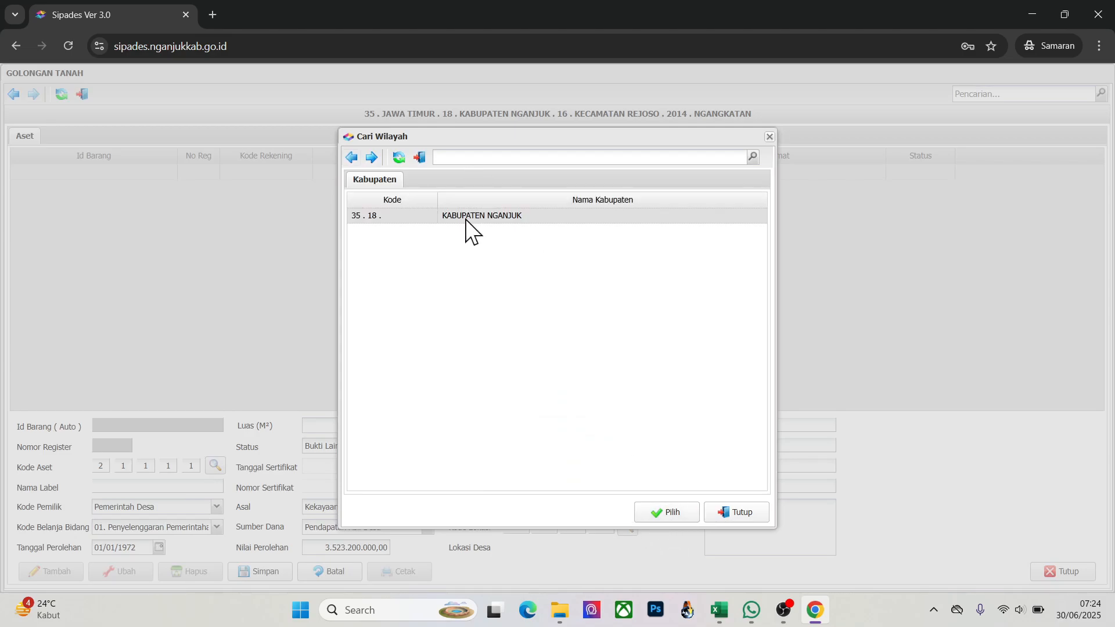
double_click(466, 218)
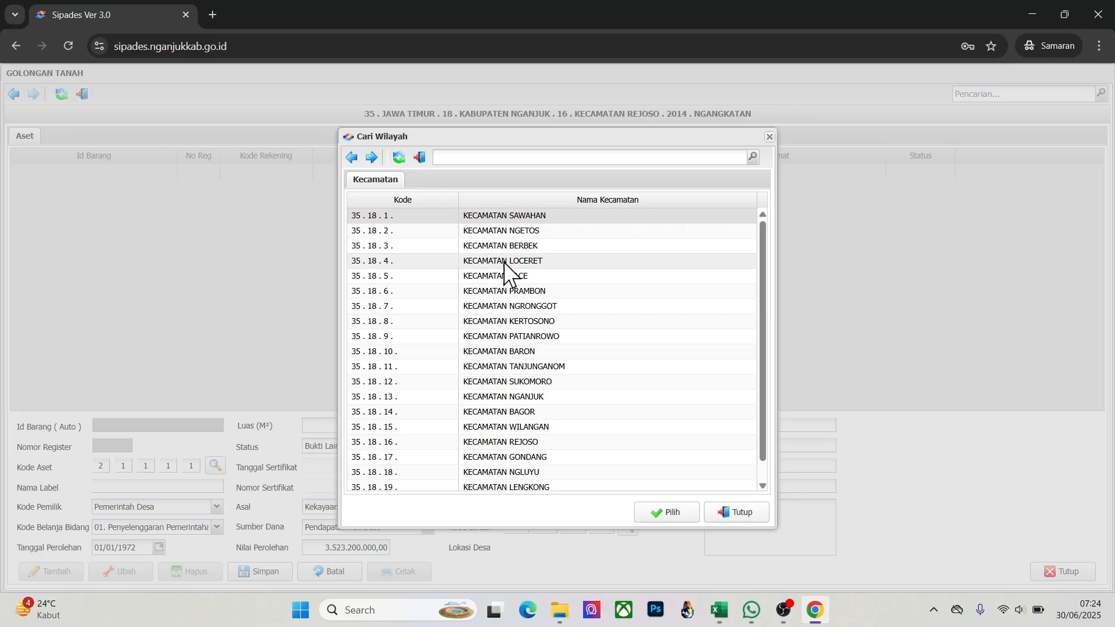
left_click(508, 156)
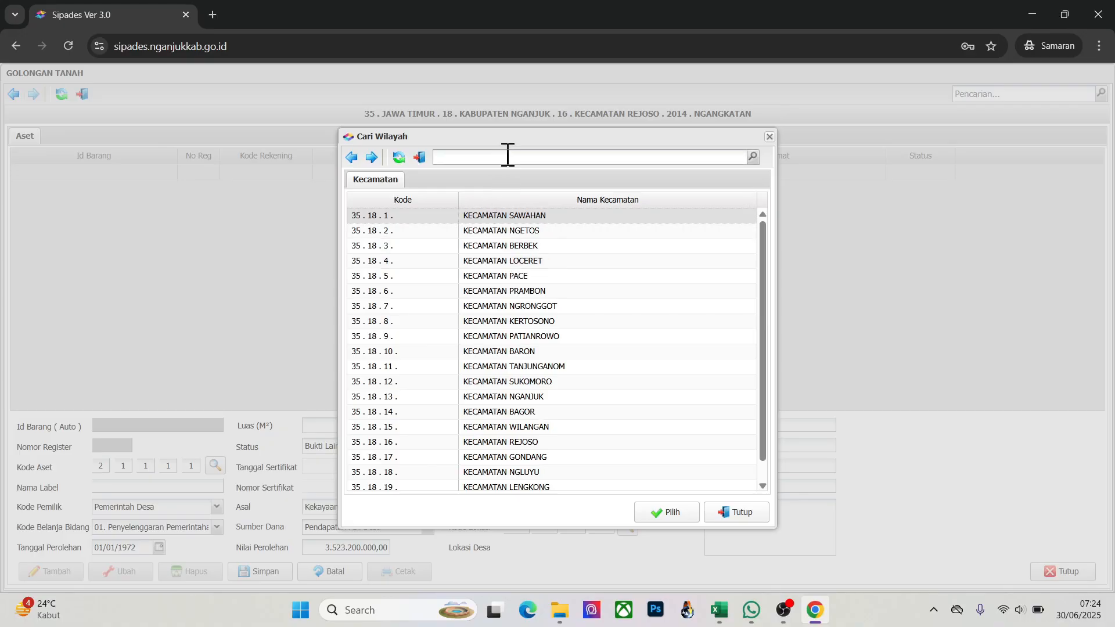
type("rejo")
double_click(494, 445)
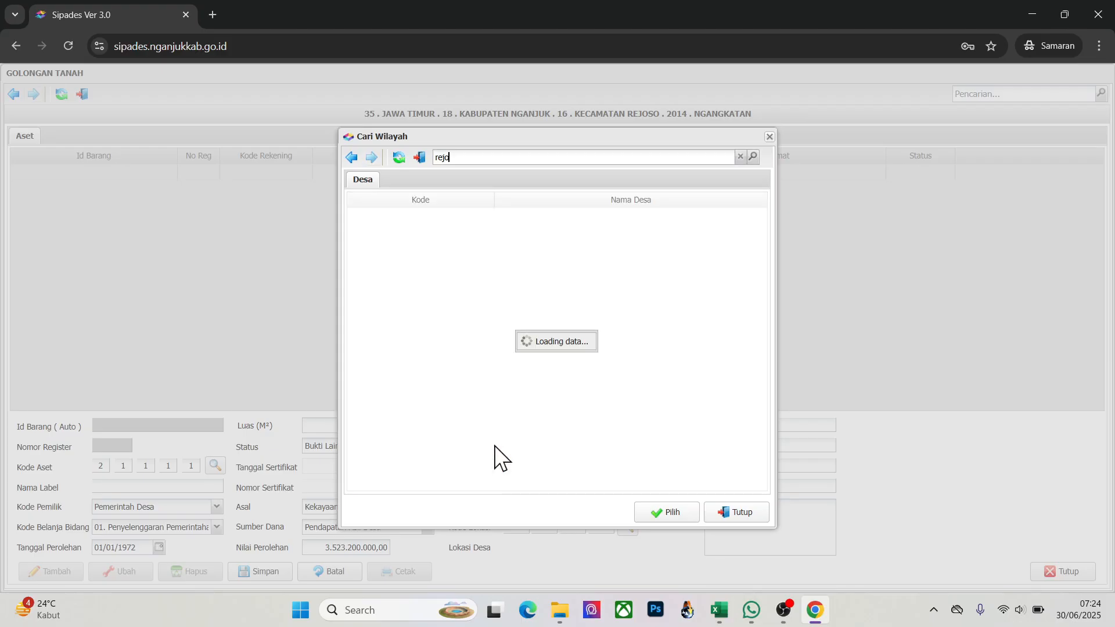
left_click(477, 415)
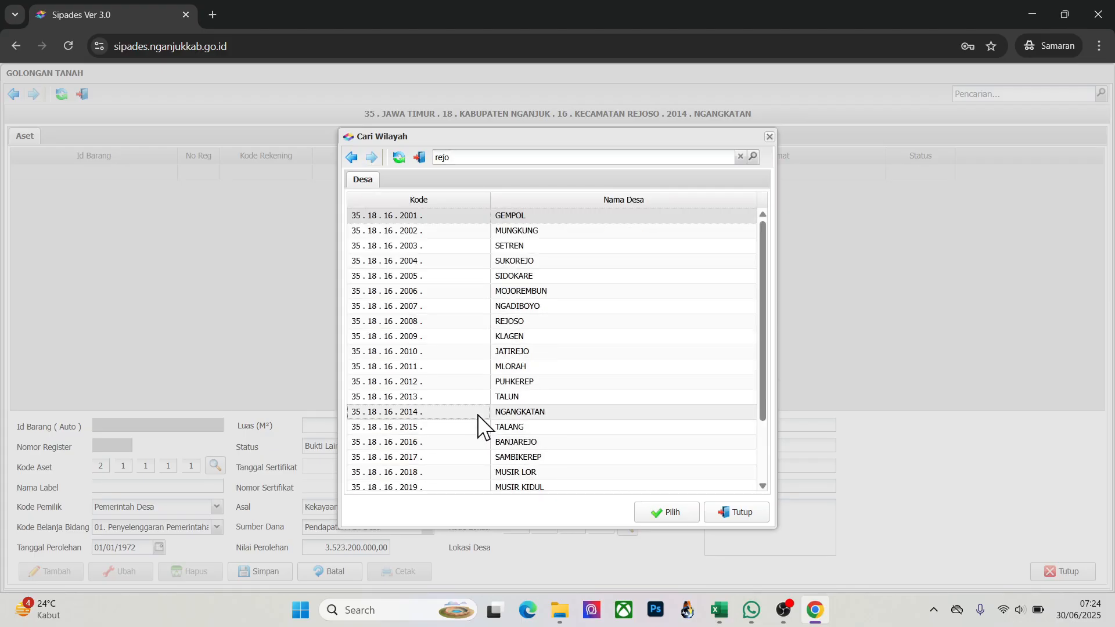
left_click(669, 512)
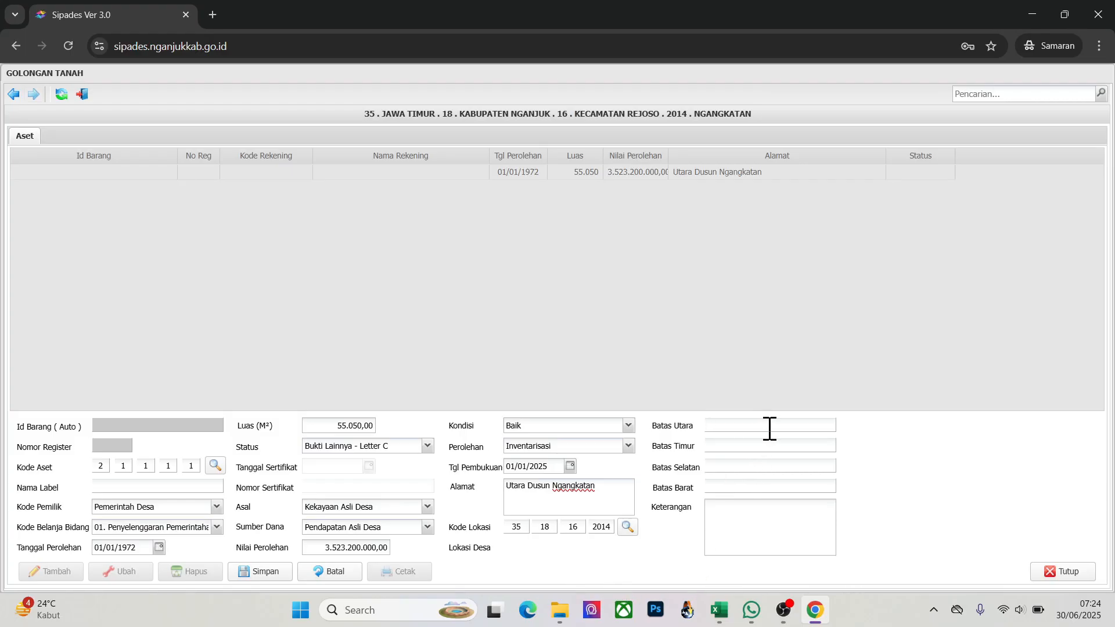
Look up the first land's northern boundary in the Excel workbook and enter Sawah Ibu plus the owner's name as Batas Utara in Sipades
key("alt+Tab")
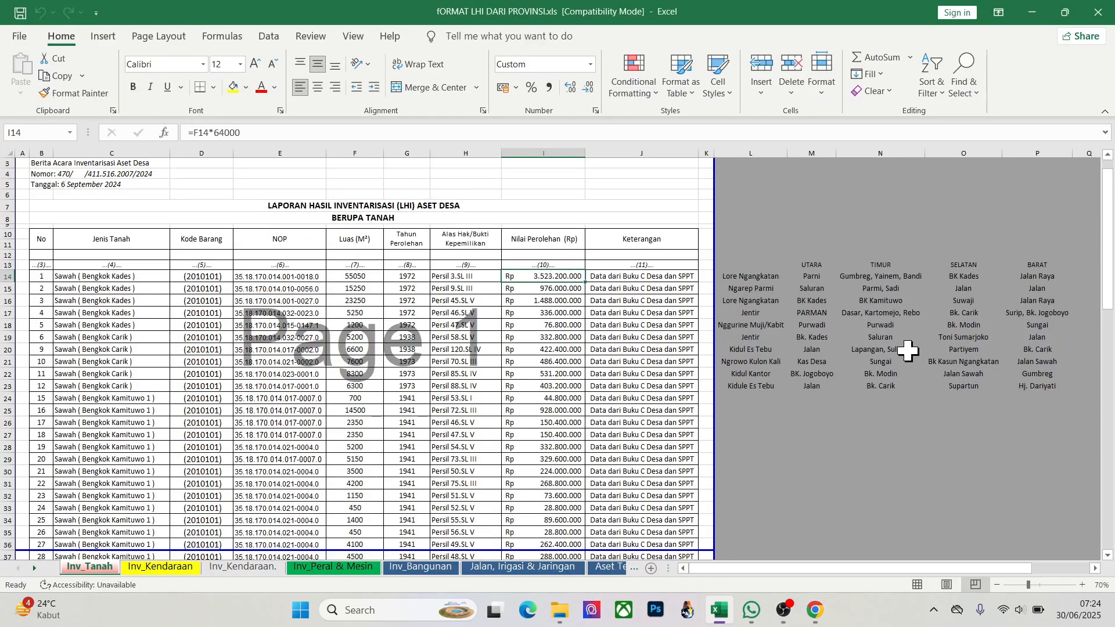
key("alt+Tab")
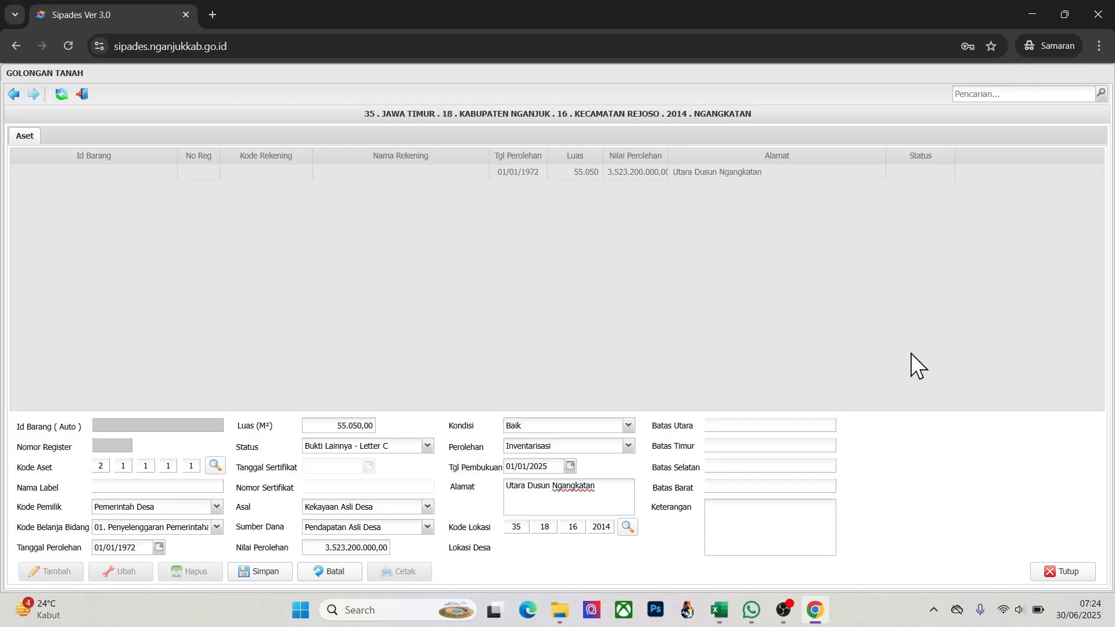
type("Tanah Ib")
key("BackSpace")
key("BackSpace")
key("BackSpace")
key("BackSpace")
key("BackSpace")
key("BackSpace")
key("BackSpace")
key("BackSpace")
type("Sawah Ibu Barni")
key("BackSpace")
key("BackSpace")
key("BackSpace")
key("BackSpace")
key("BackSpace")
type("Parni")
Check the eastern boundary in the Excel workbook and enter Tanah Milik plus the three owners' names as Batas Timur in Sipades
key("alt+Tab")
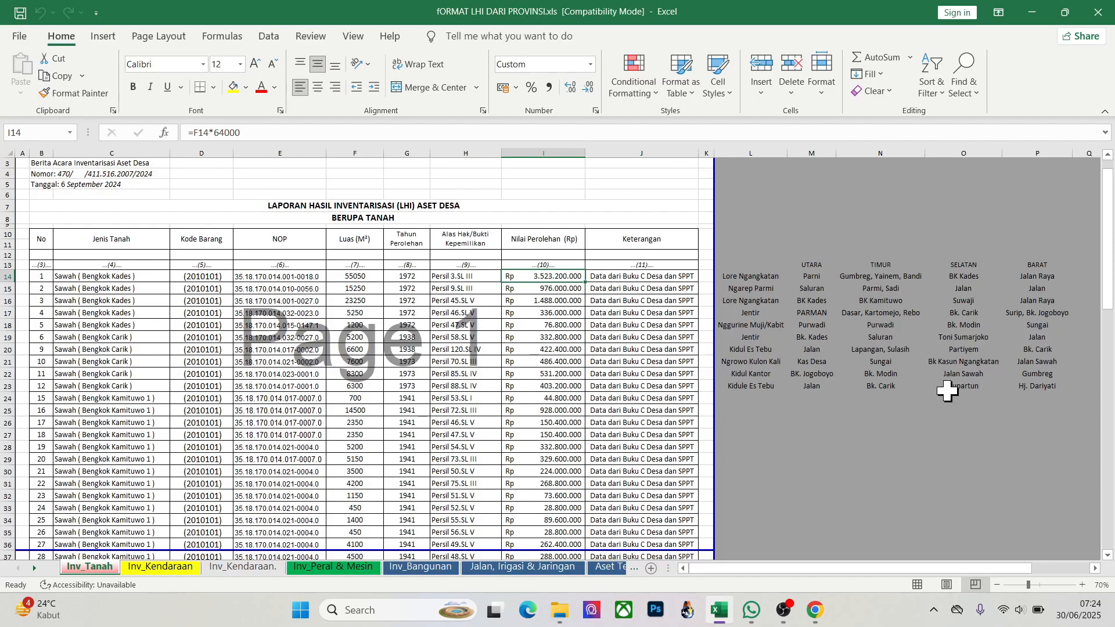
key("alt+Tab")
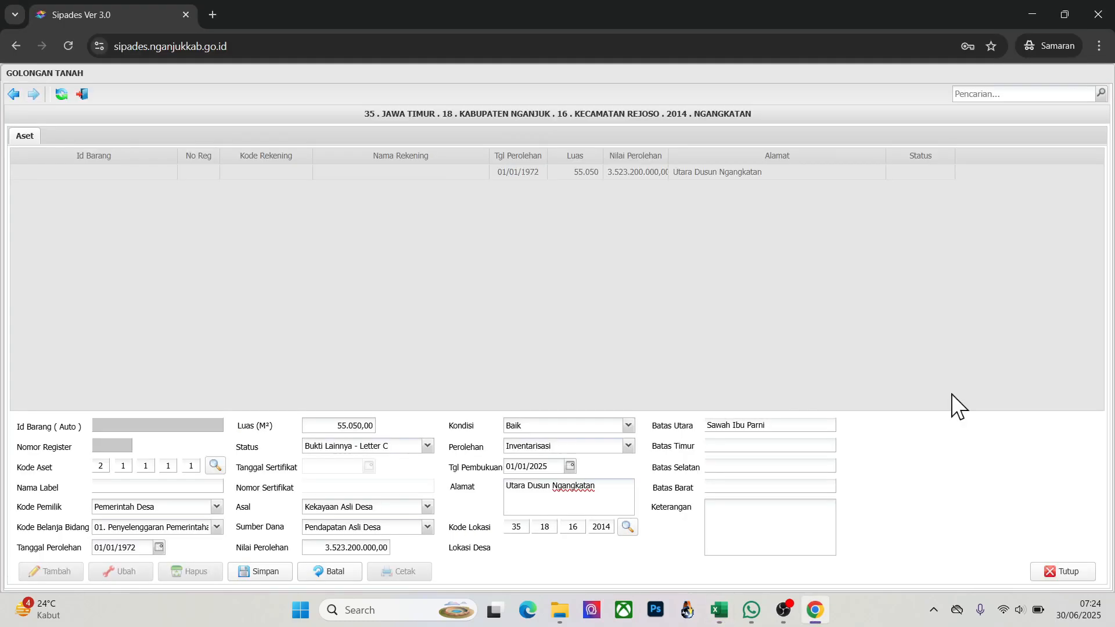
key("Tab")
type("Tanah Milik GUm")
key("BackSpace")
key("BackSpace")
type("umreg,")
key("alt+Tab")
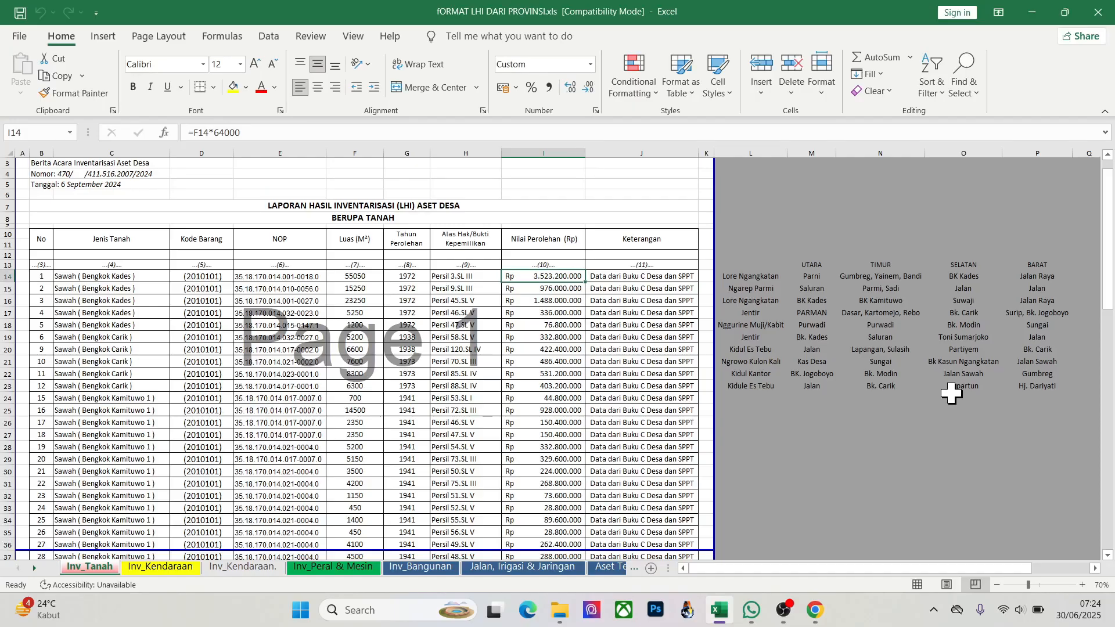
key("alt+Tab")
type("Yainem,")
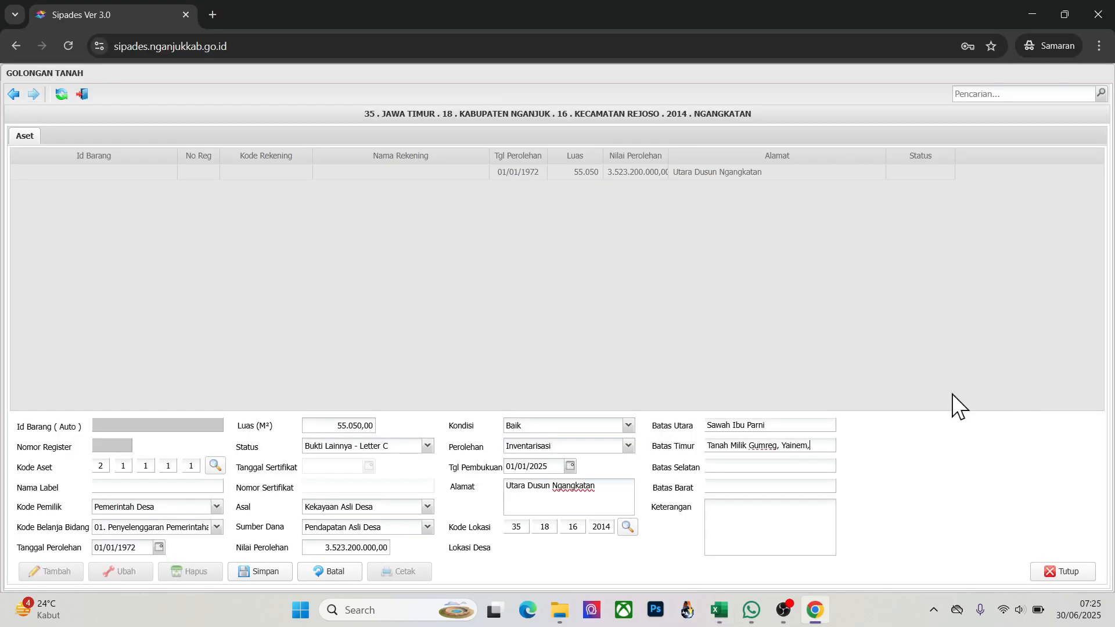
type(" Bandi")
key("Tab")
Check the southern boundary in the Excel workbook and enter Bengkok KADES as Batas Selatan in Sipades
key("alt+Tab")
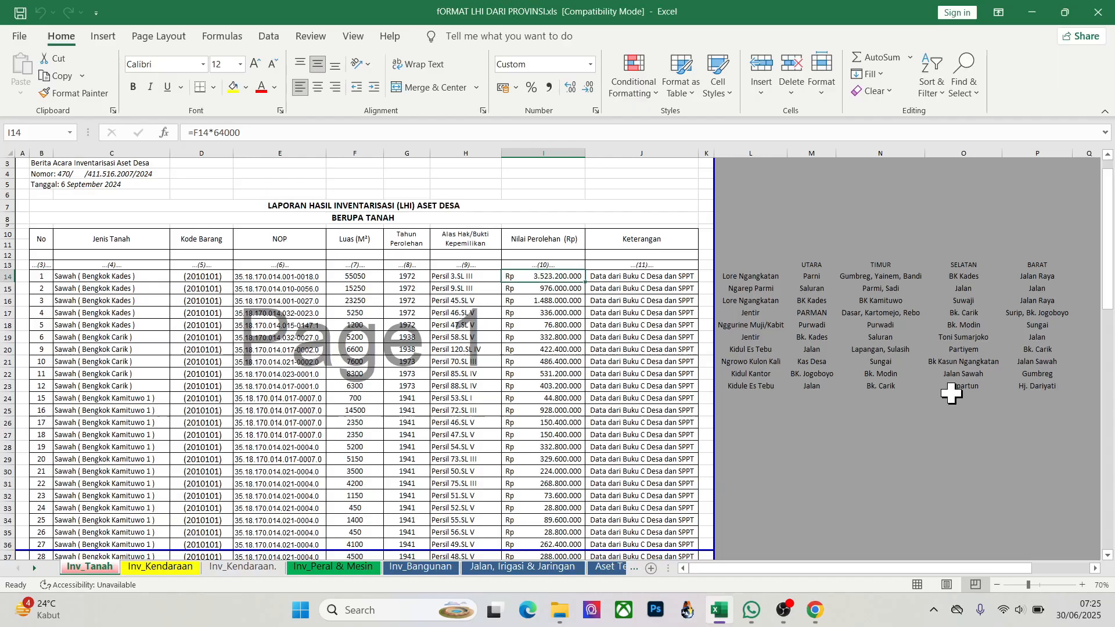
key("alt+Tab")
type("T")
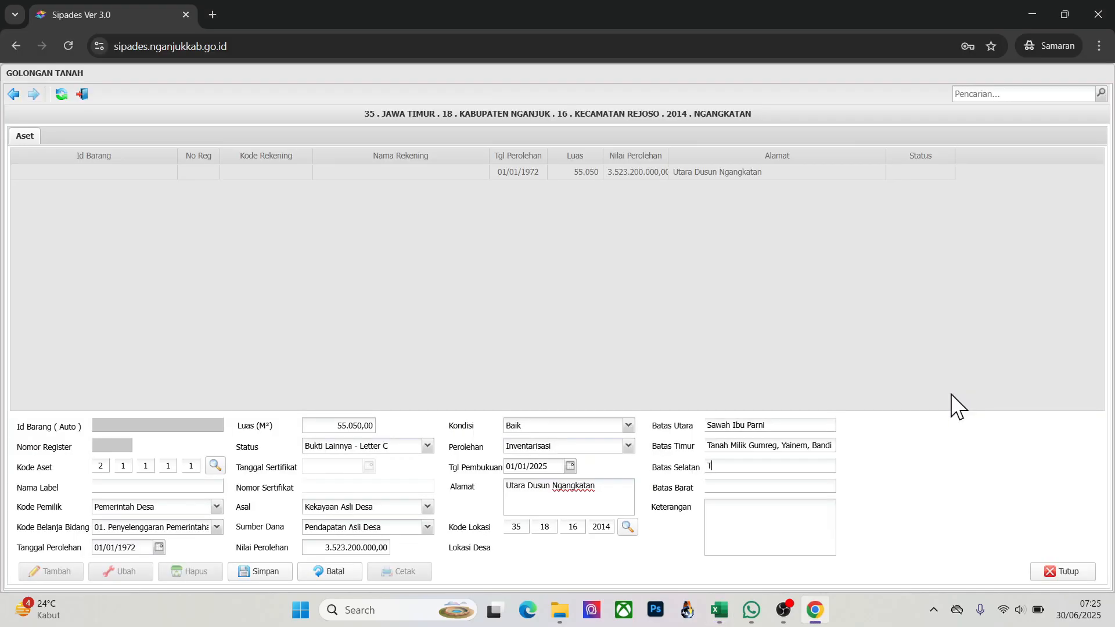
type("anah")
key("alt+Tab")
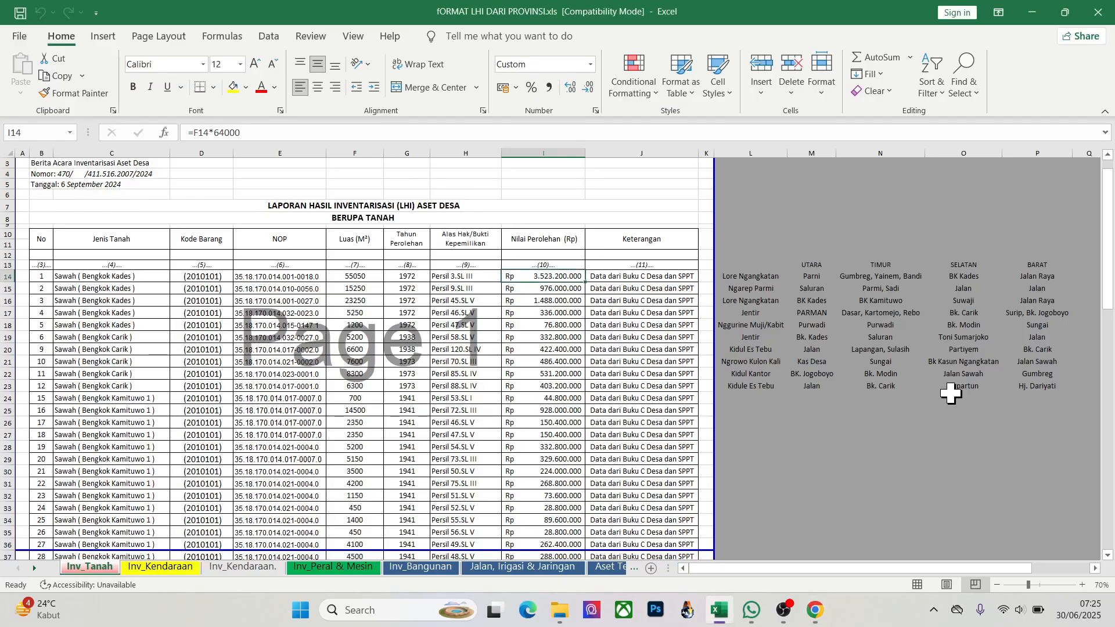
key("alt+Tab")
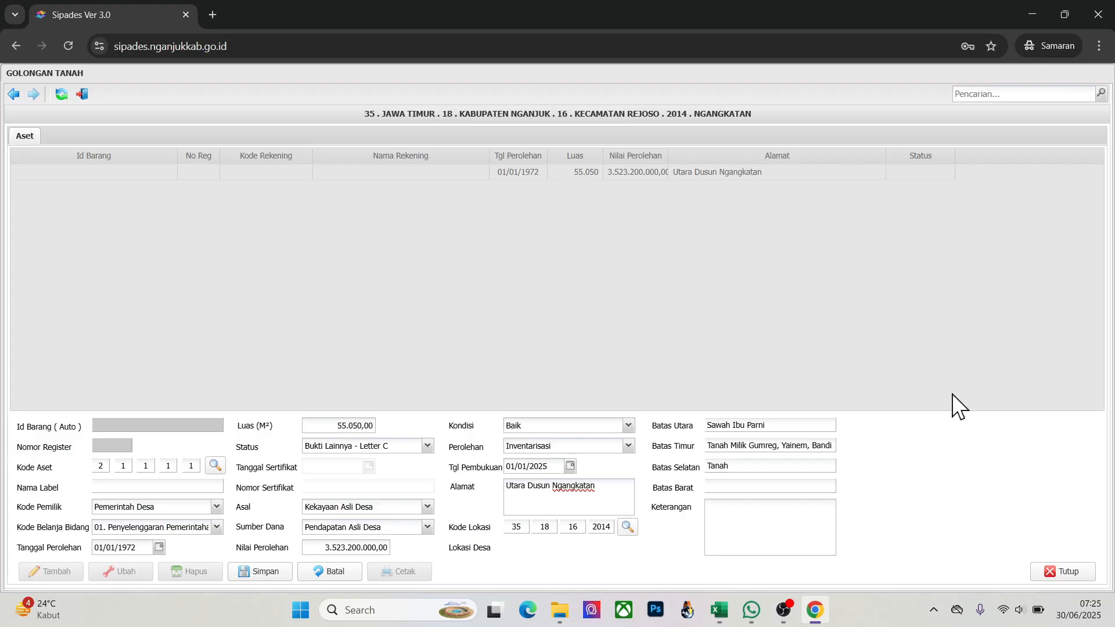
type("Kas")
key("ctrl+shift+Left")
key("ctrl+shift+Left")
type("Bengkok KADES")
Look up the western boundary in Excel, then in Sipades enter Batas Barat as Jalan Raya and Keterangan as Bengkok Kades Utara Ngangkatan, Ujung Utara
key("alt+Tab")
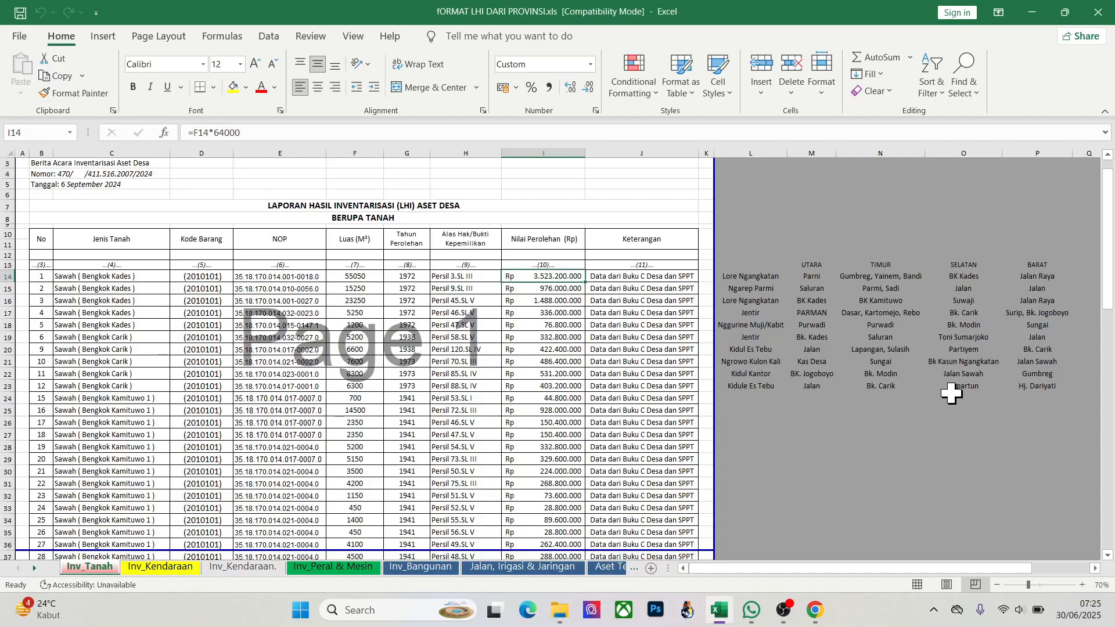
key("alt+Tab")
type("Jalan Raya")
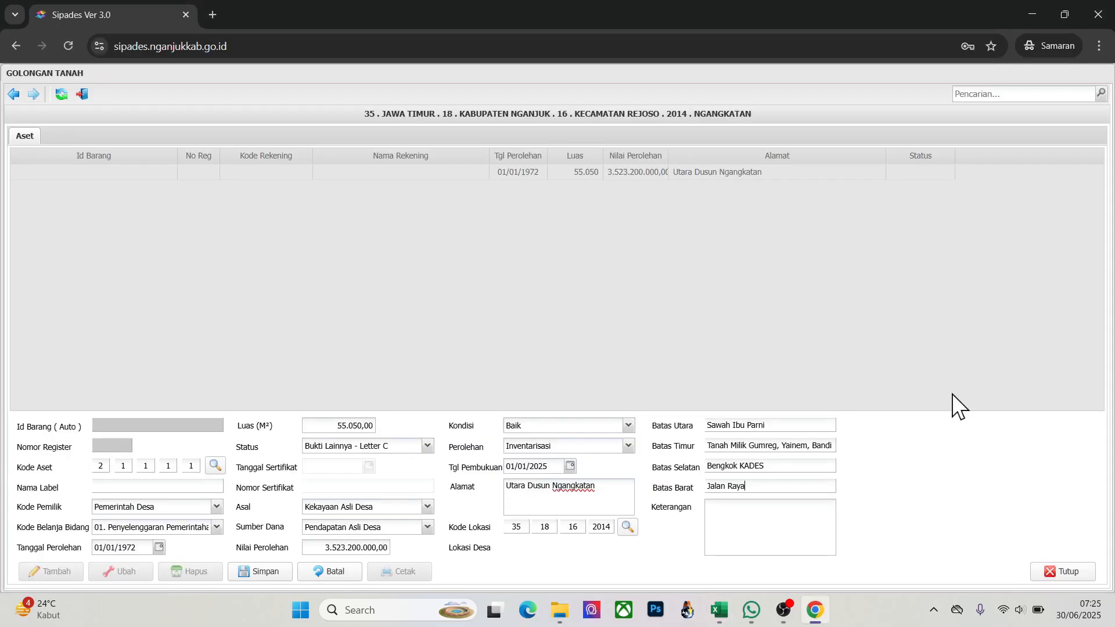
left_click(762, 514)
type("Bengkok Kades Utara Ngangkatan, ")
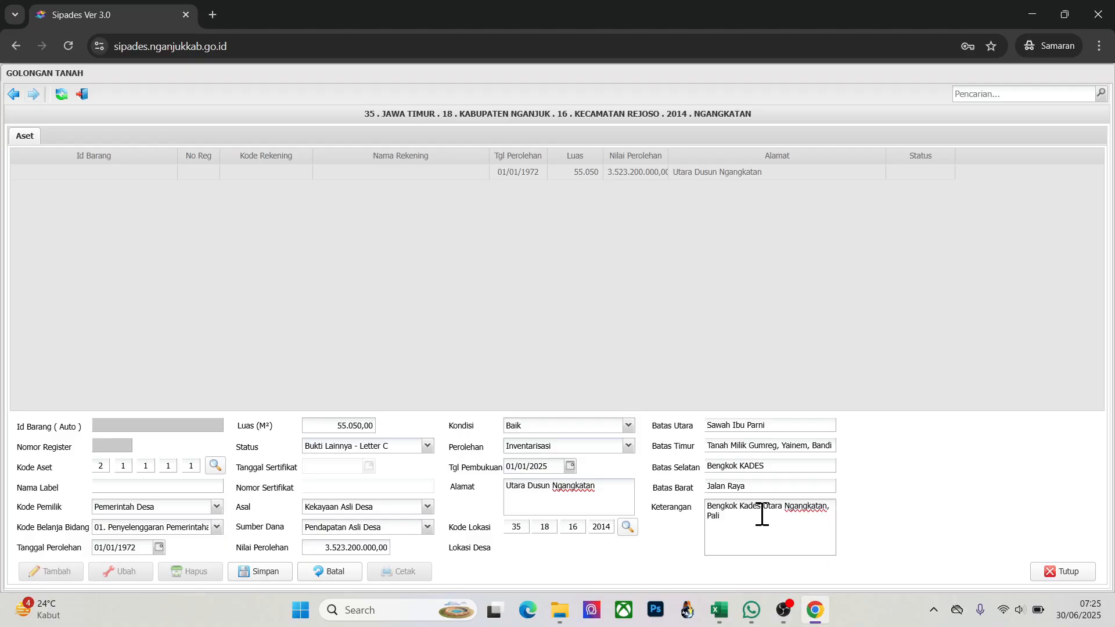
type("Ujung Utara")
Reselect 2.1.1.1.1 Tanah Bengkok Kepala Desa as the land's Kode Aset
left_click(219, 470)
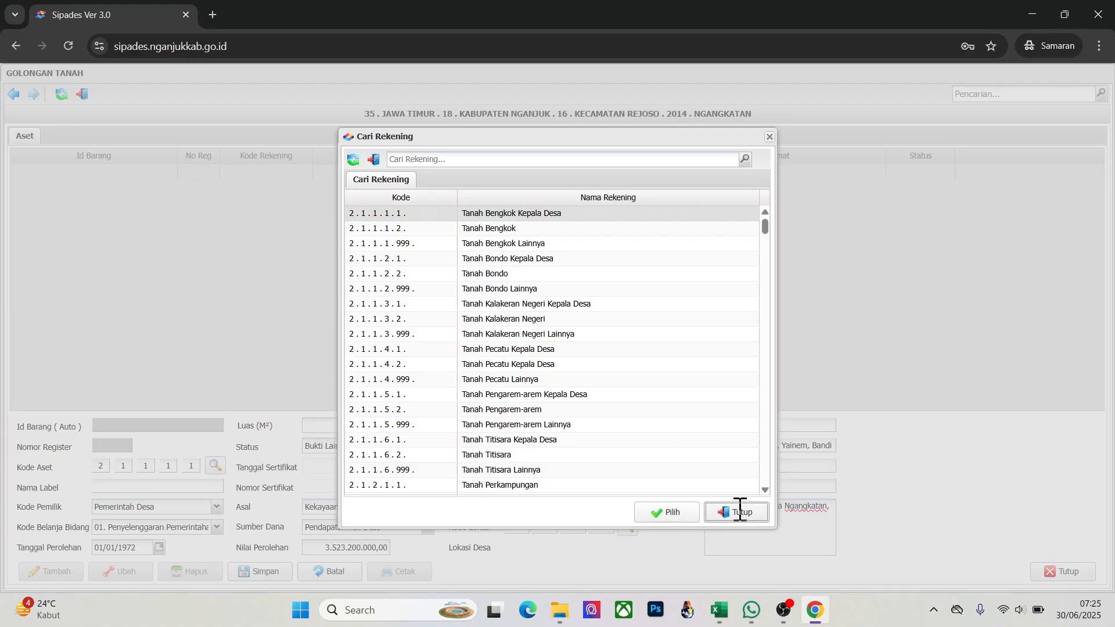
left_click(740, 511)
left_click(215, 466)
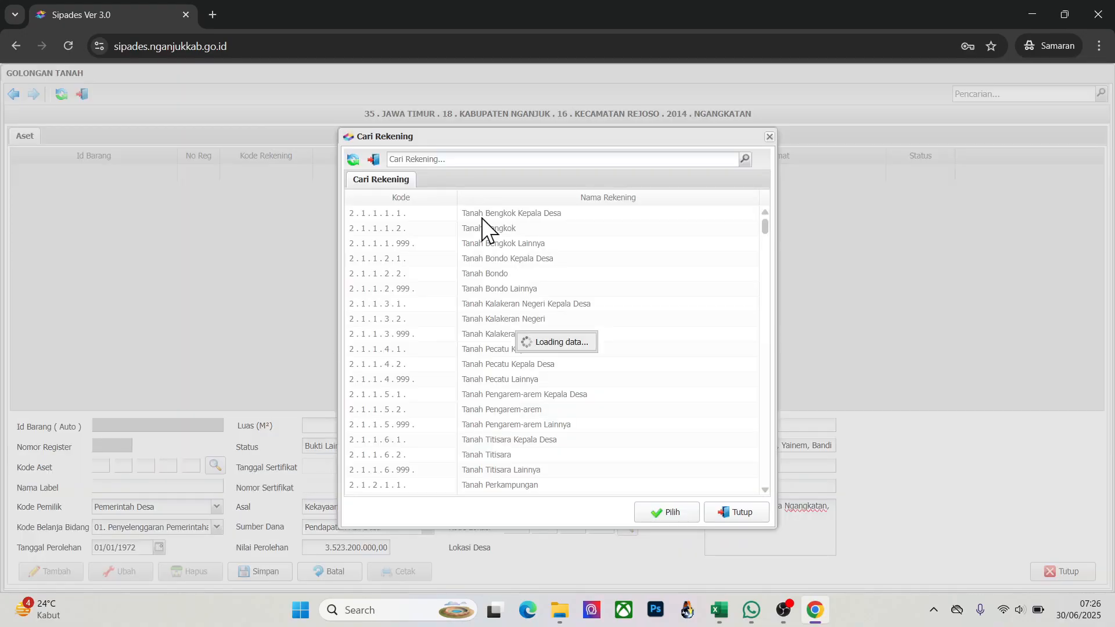
left_click(536, 216)
left_click(662, 508)
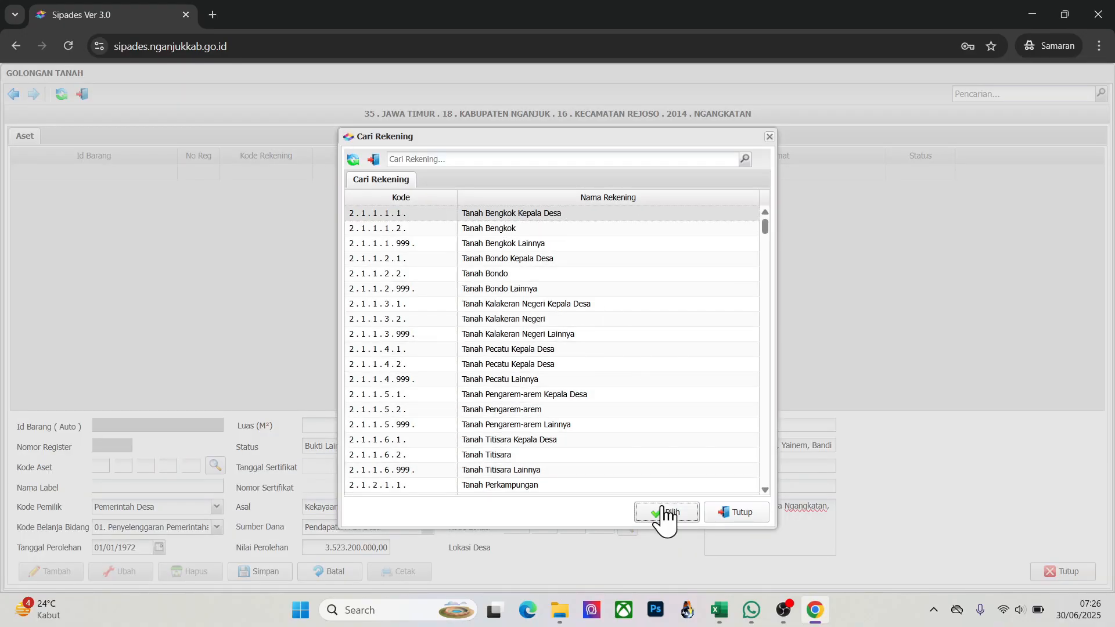
Enter Bengkok KADES as Nama Label and save the first land record
left_click(265, 566)
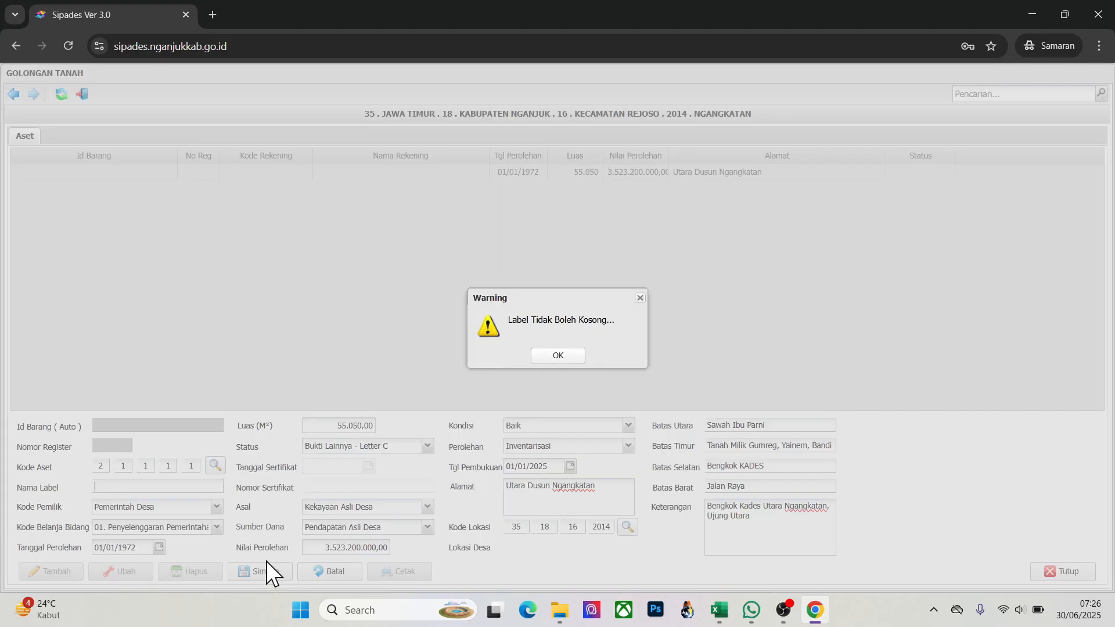
left_click(557, 356)
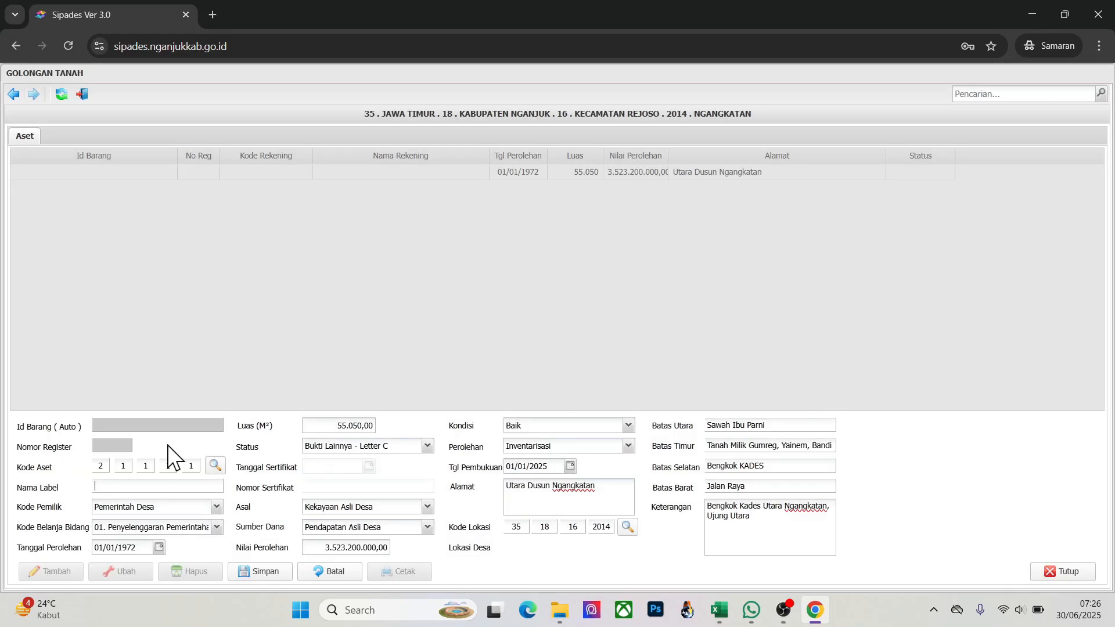
left_click(131, 491)
type("Bengkok KADES")
left_click(265, 573)
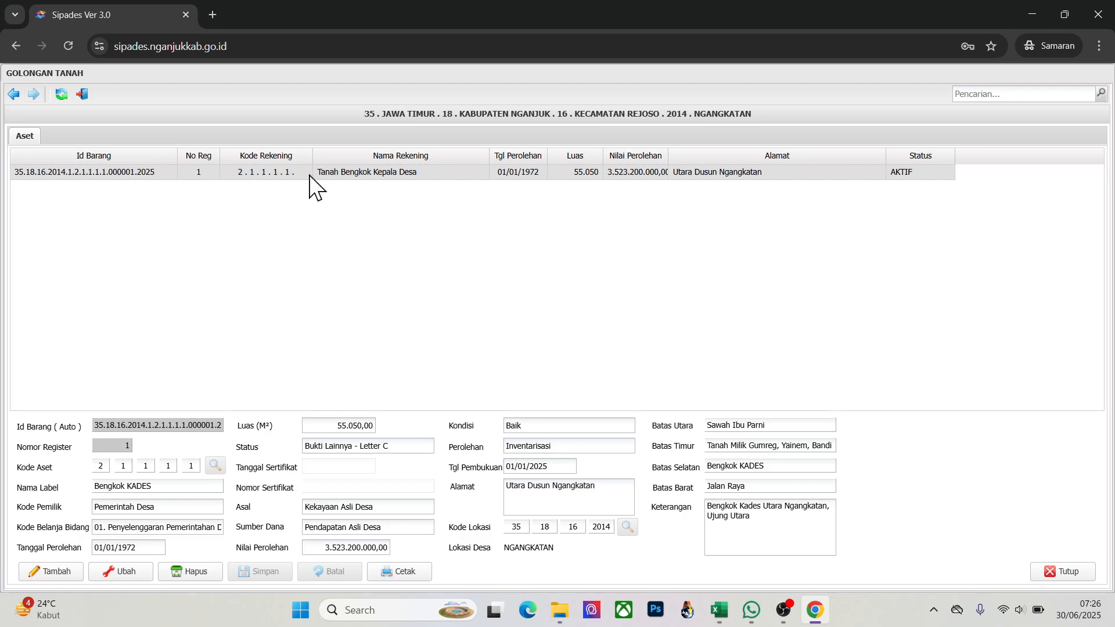
Start a new land record and examine the land categories available for Kode Aset, then close the list without choosing one
left_click(38, 571)
left_click(215, 465)
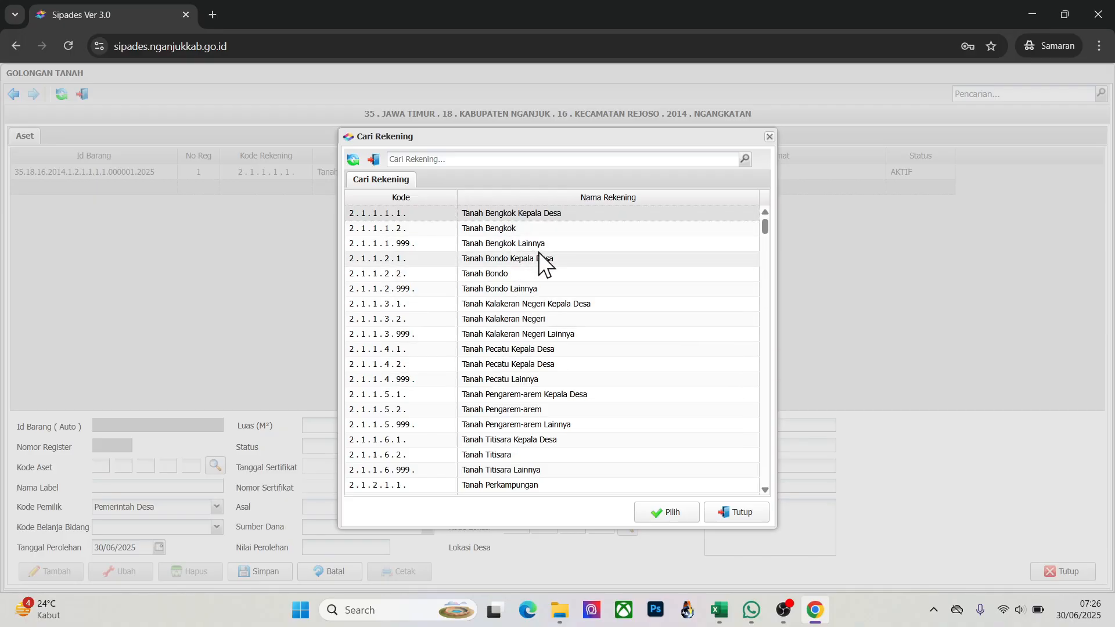
left_click(505, 229)
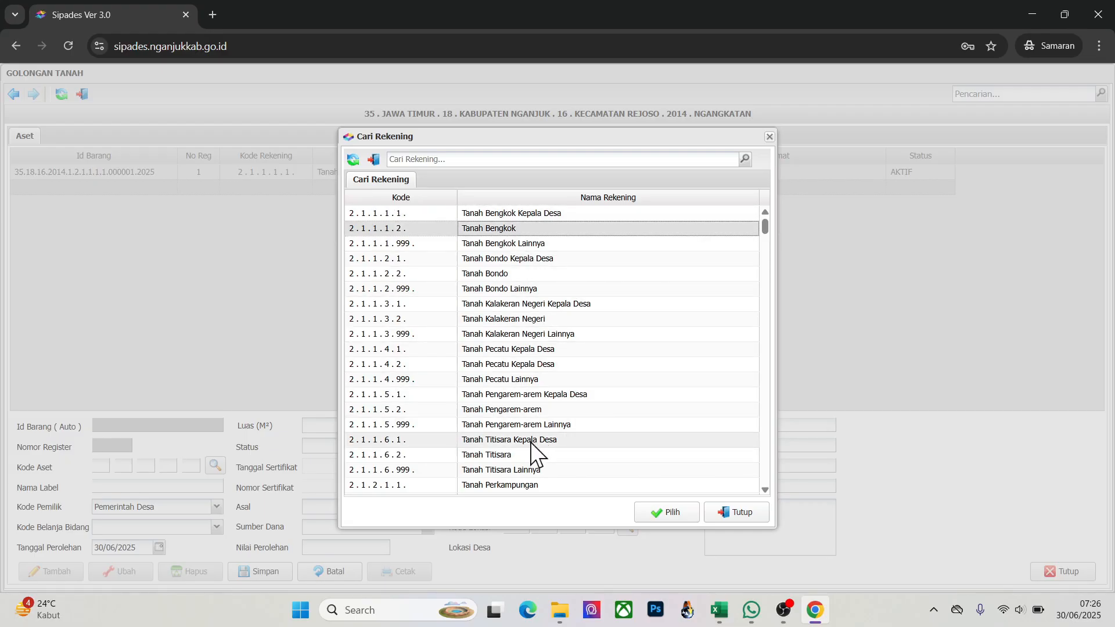
left_click(511, 456)
scroll(629, 409, "down", 2)
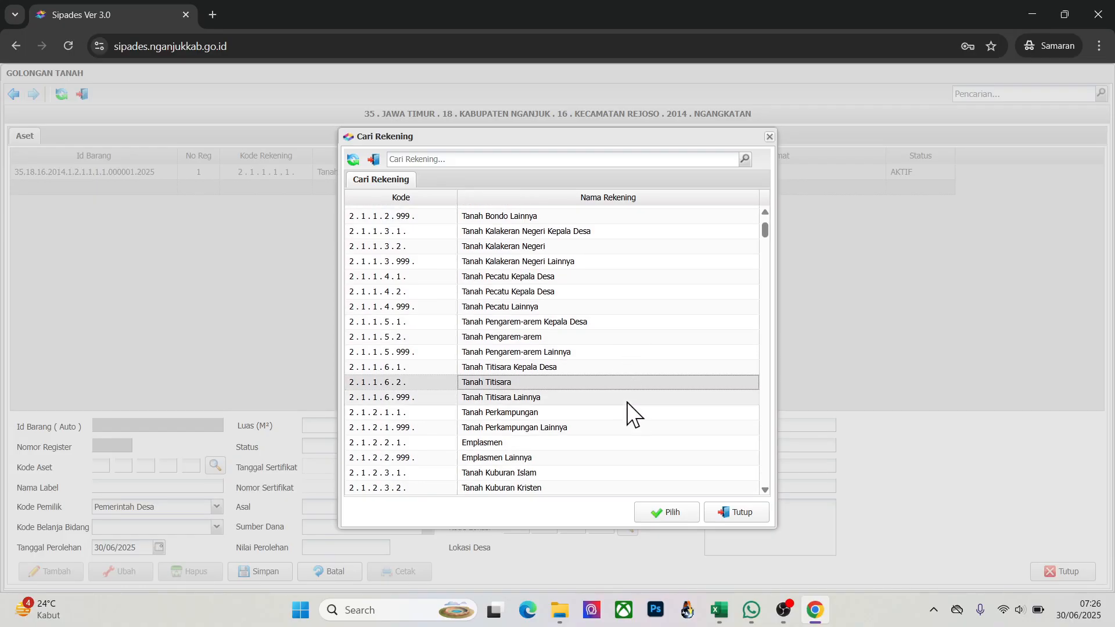
scroll(630, 413, "down", 3)
scroll(629, 414, "down", 5)
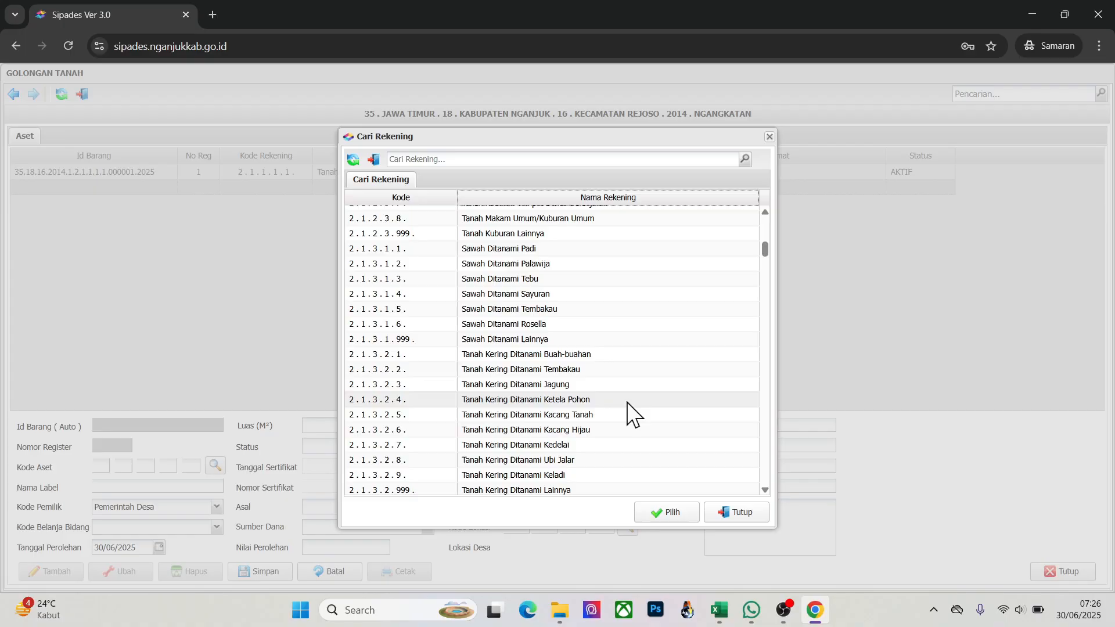
scroll(629, 415, "up", 2)
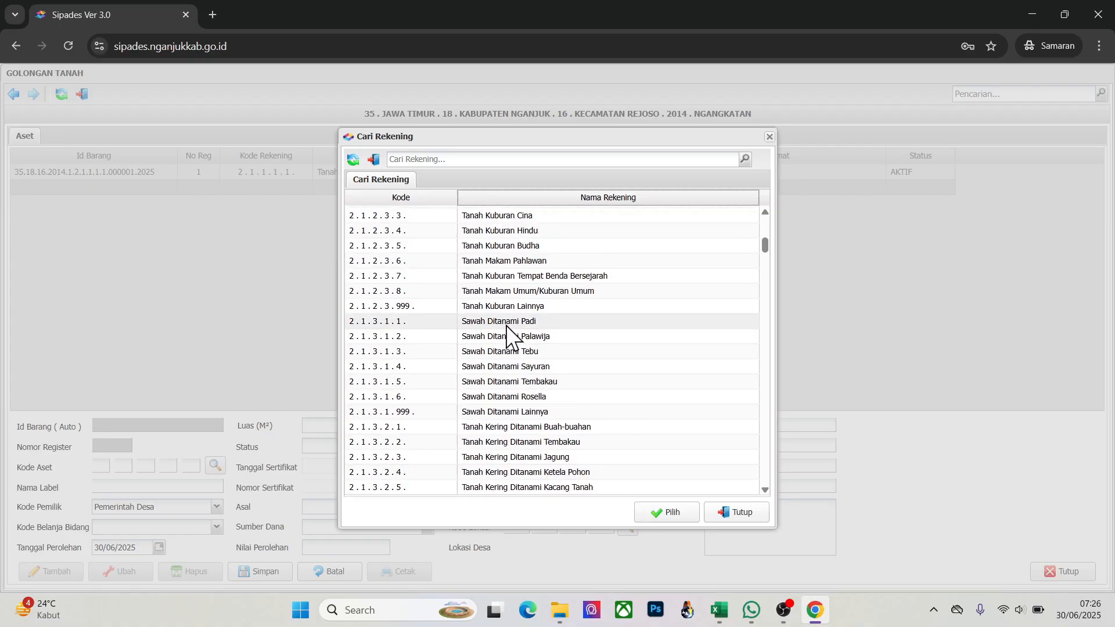
scroll(549, 332, "down", 8)
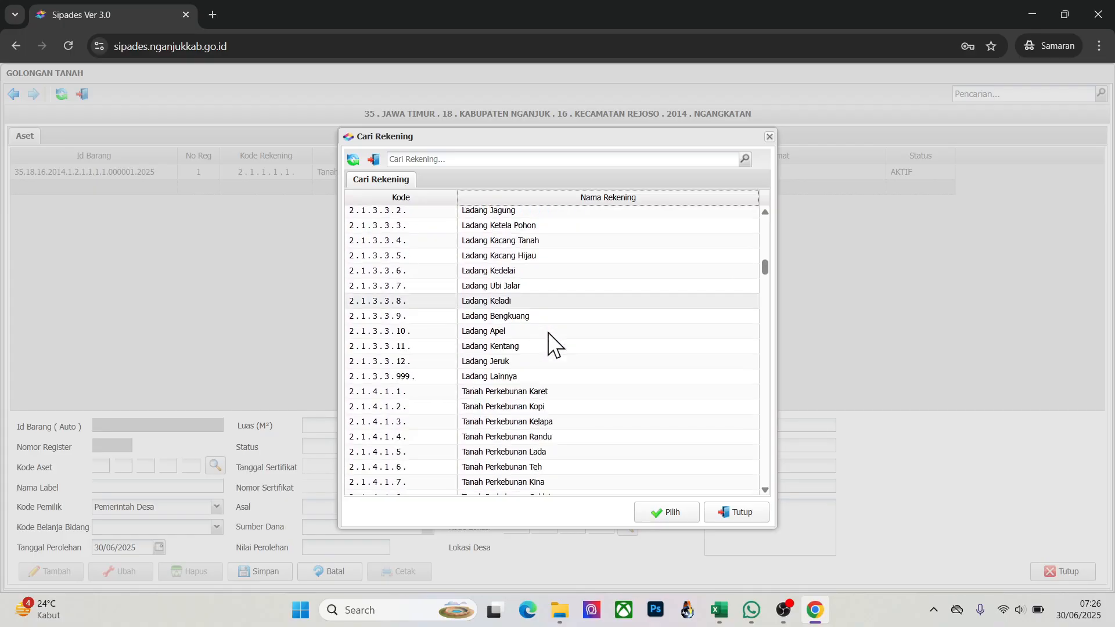
scroll(548, 333, "down", 20)
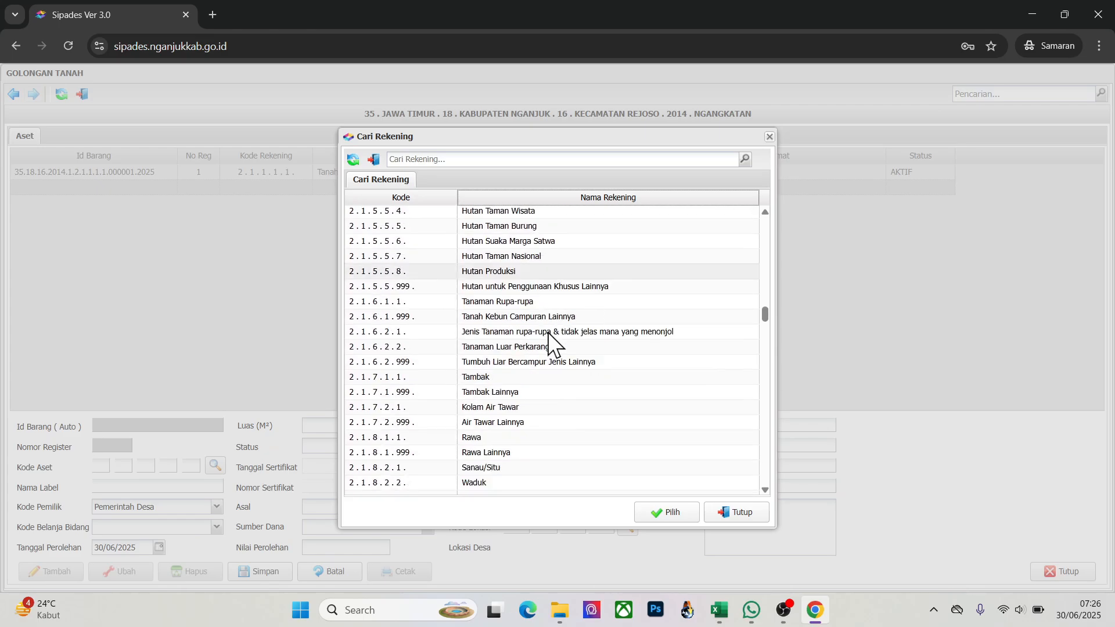
scroll(549, 332, "up", 20)
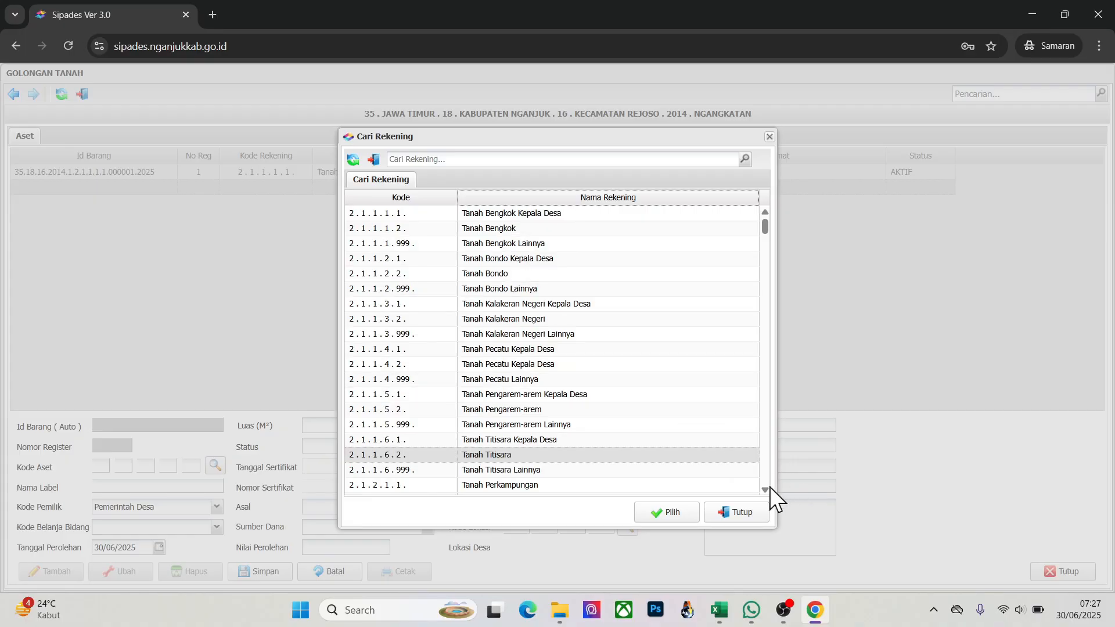
left_click(742, 514)
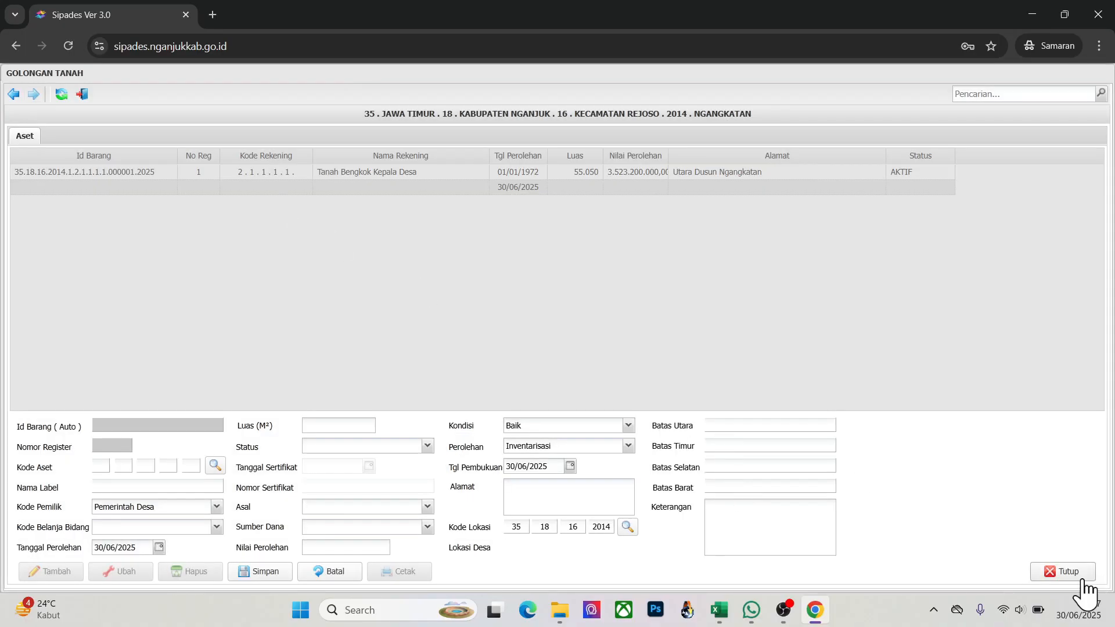
Leave the Golongan Tanah inventory and select the Laporan Hasil Inventarisasi (LHI) Tanah report under Laporan Transaksi, trying to display it without location filters
left_click(1055, 574)
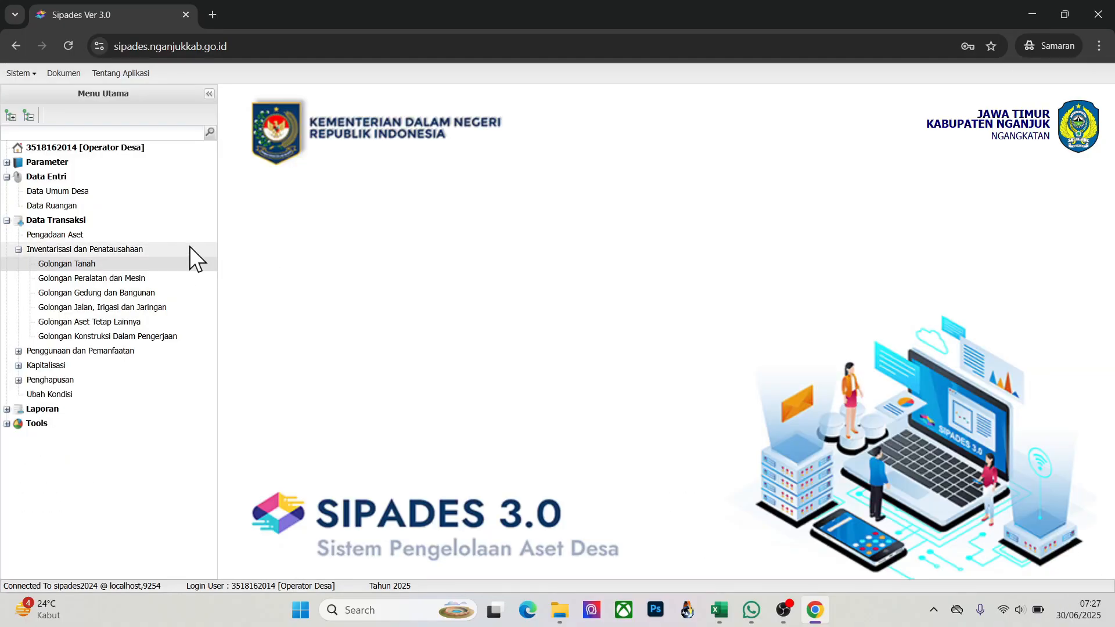
left_click(50, 409)
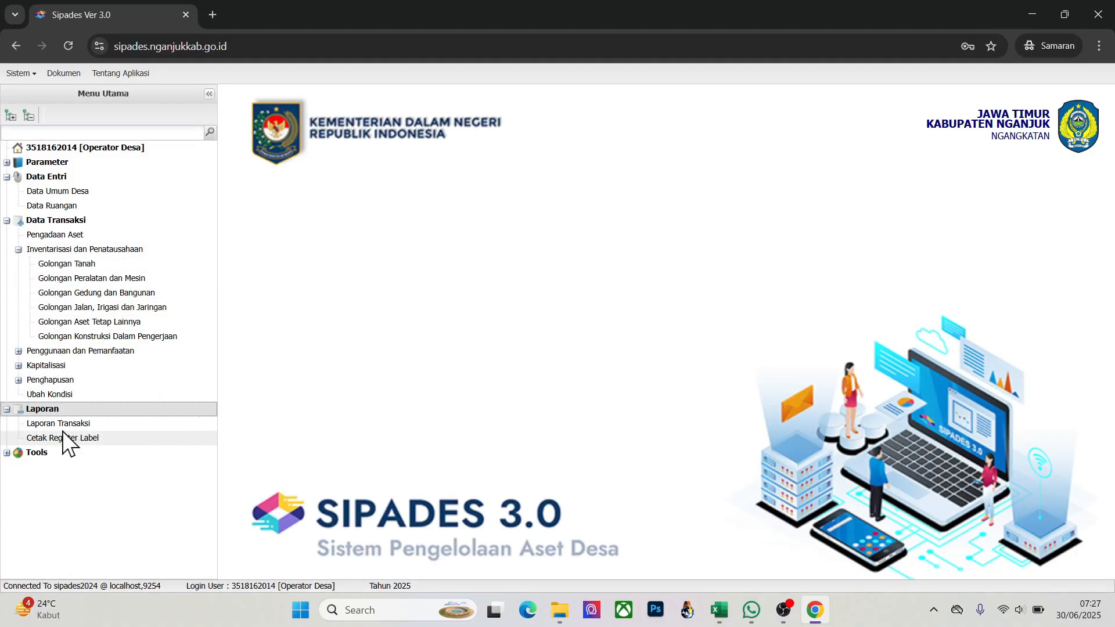
left_click(42, 424)
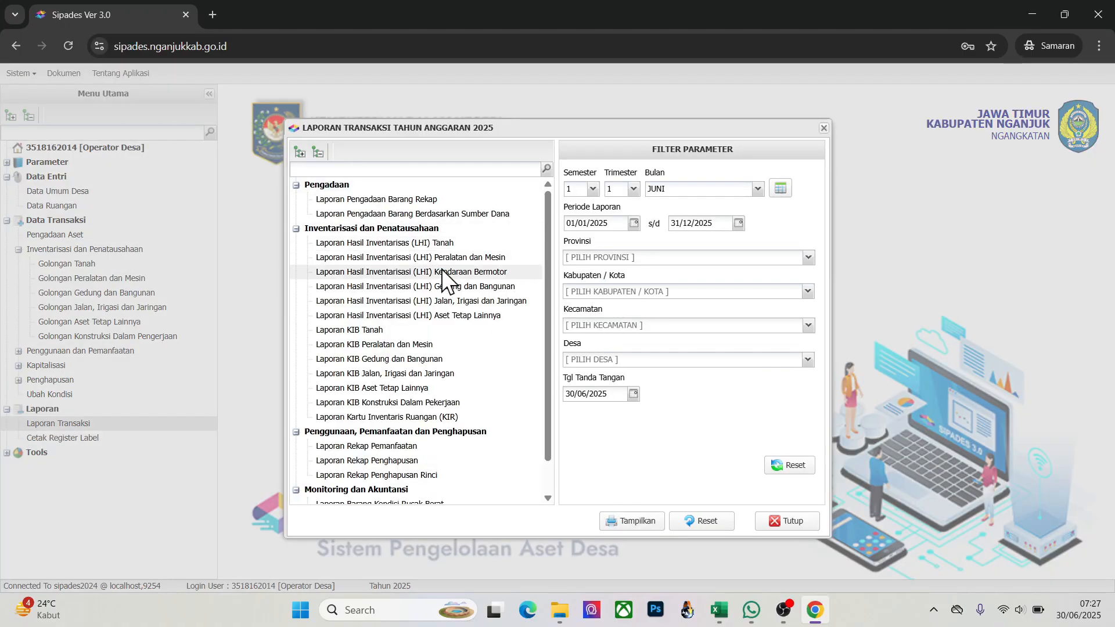
left_click(343, 244)
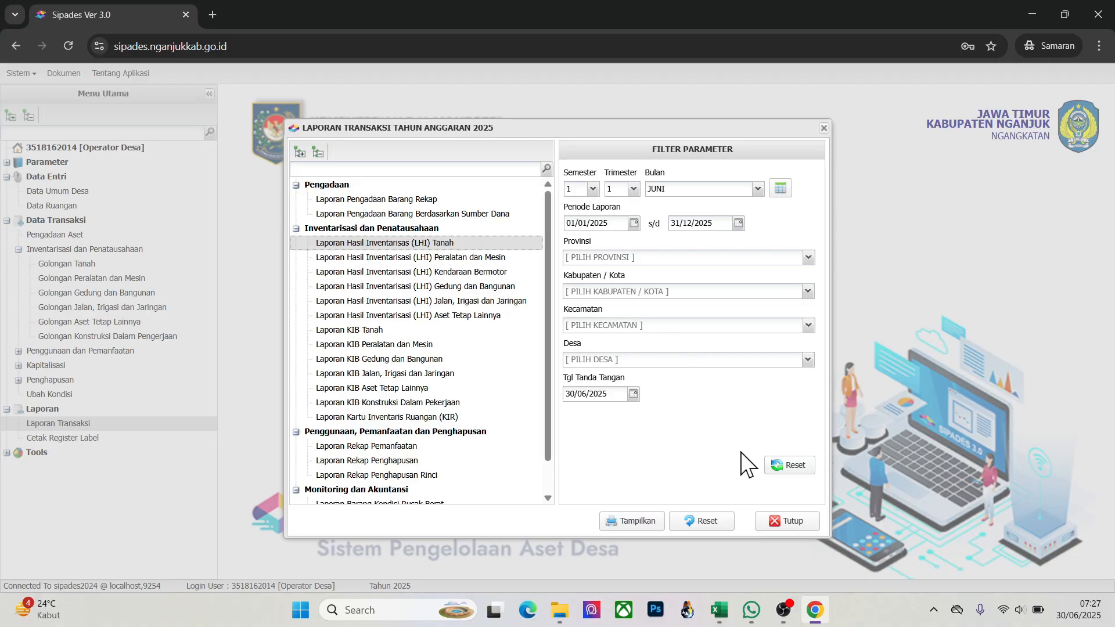
left_click(642, 522)
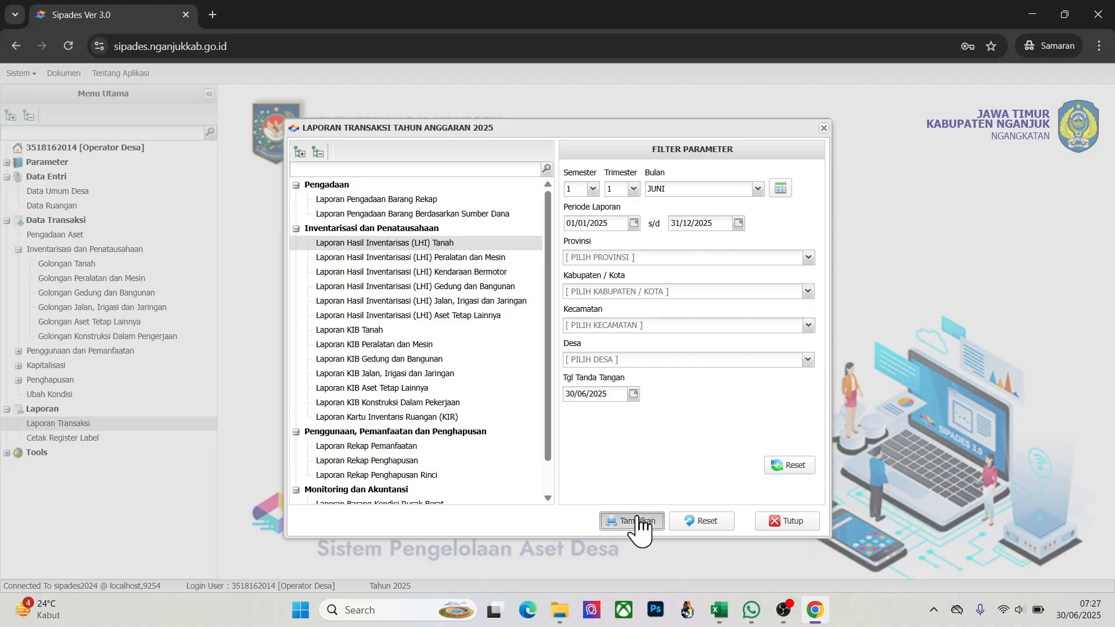
left_click(552, 356)
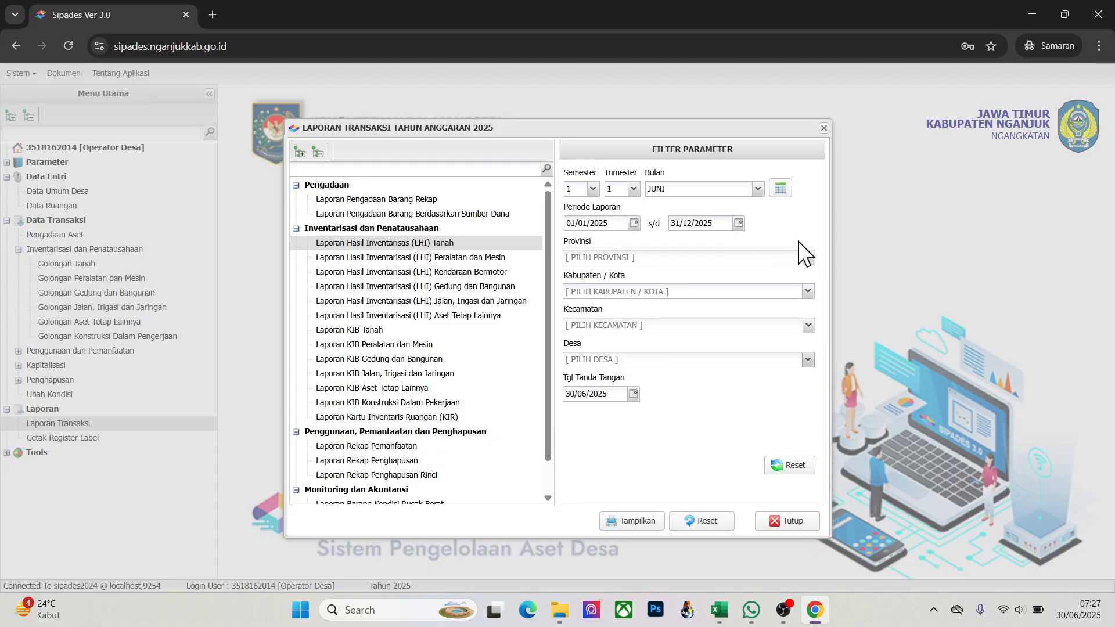
Filter the LHI Tanah report by 35 Jawa Timur, 18 Kabupaten Nganjuk, 16 Kecamatan Rejoso and 2014 Ngangkatan, and display it
left_click(755, 256)
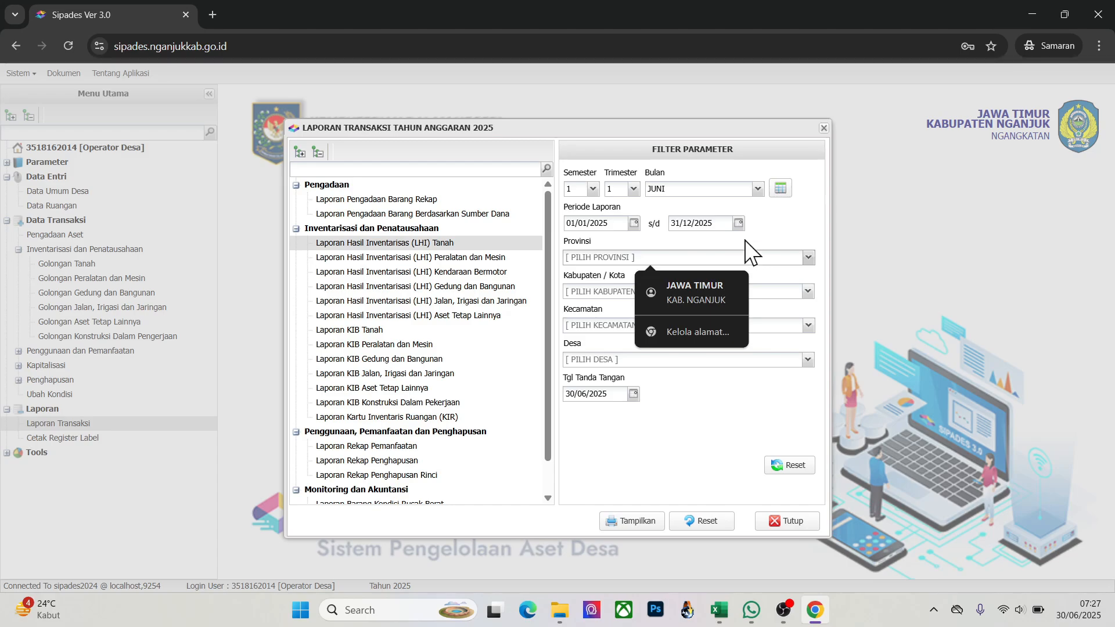
left_click(808, 258)
left_click(763, 280)
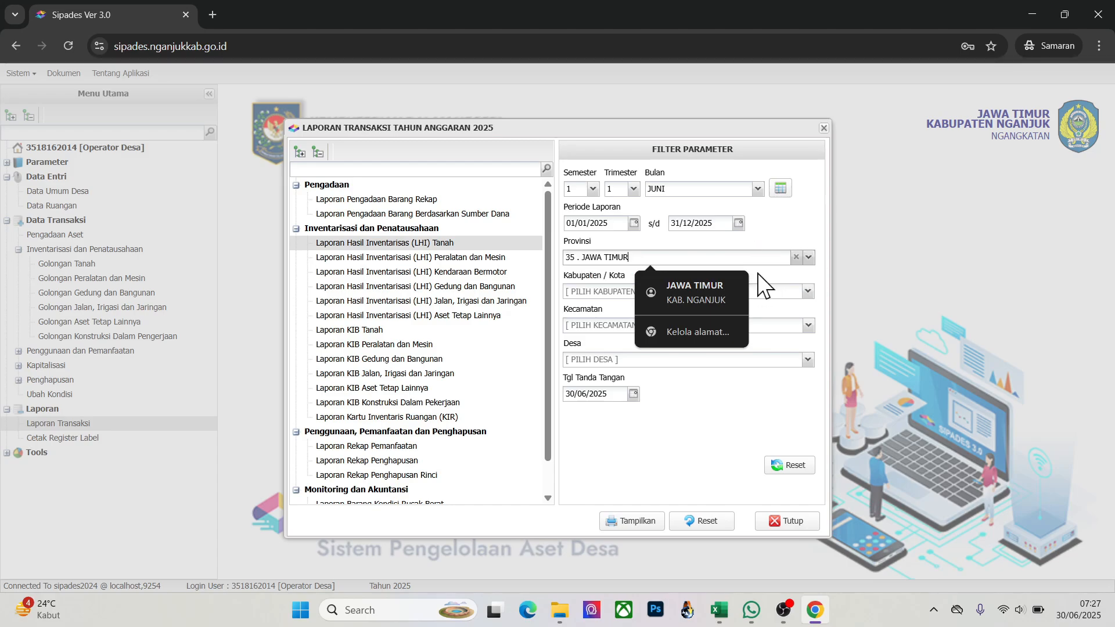
left_click(808, 292)
left_click(742, 304)
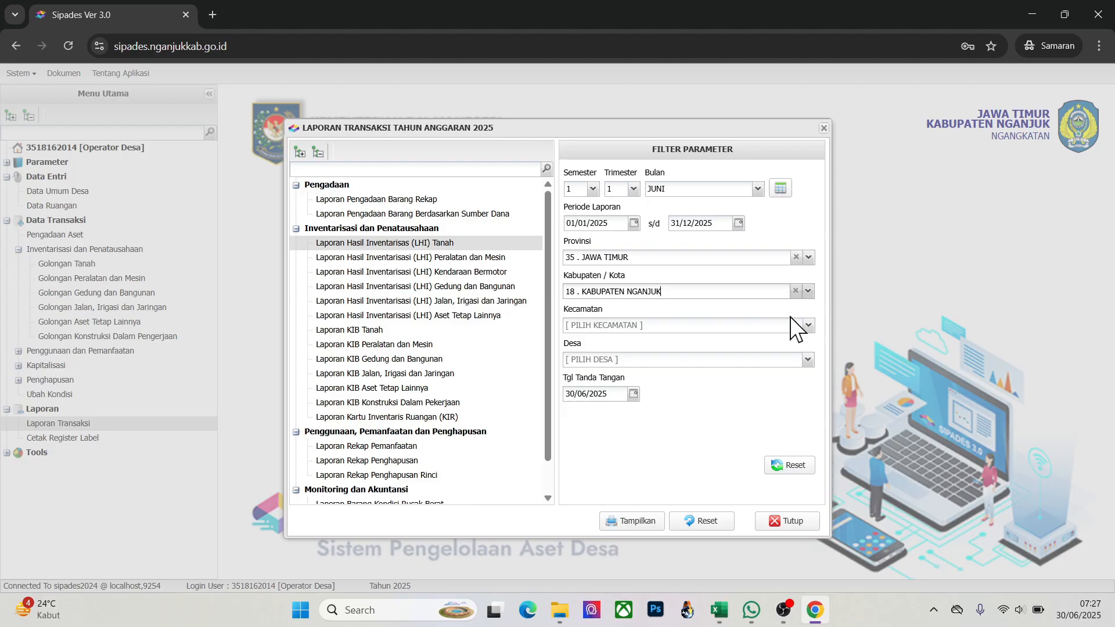
left_click(810, 324)
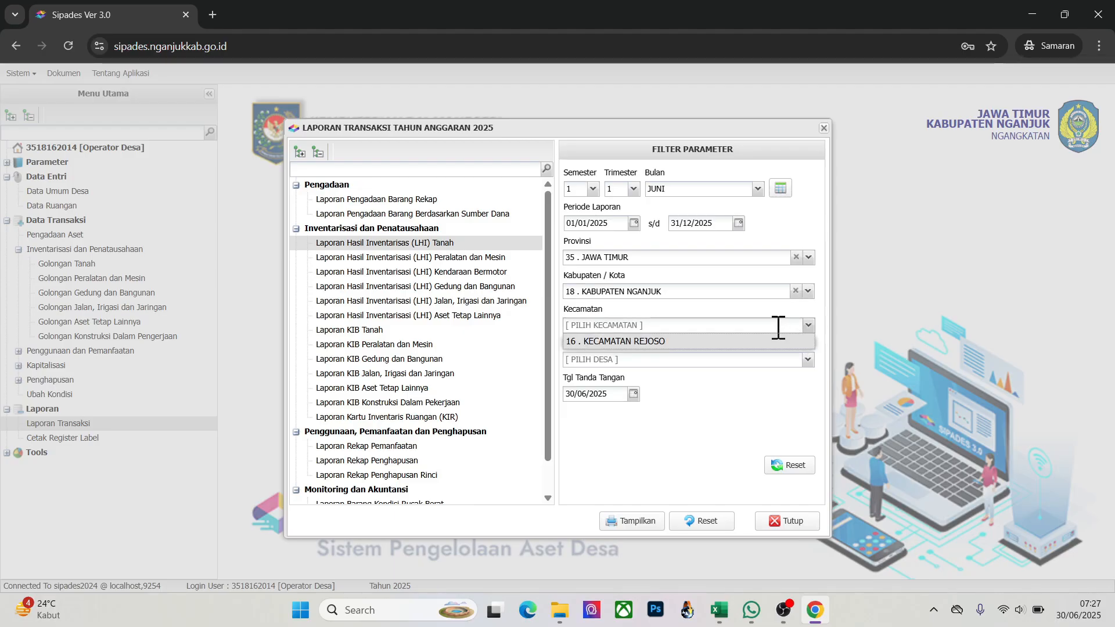
left_click(731, 343)
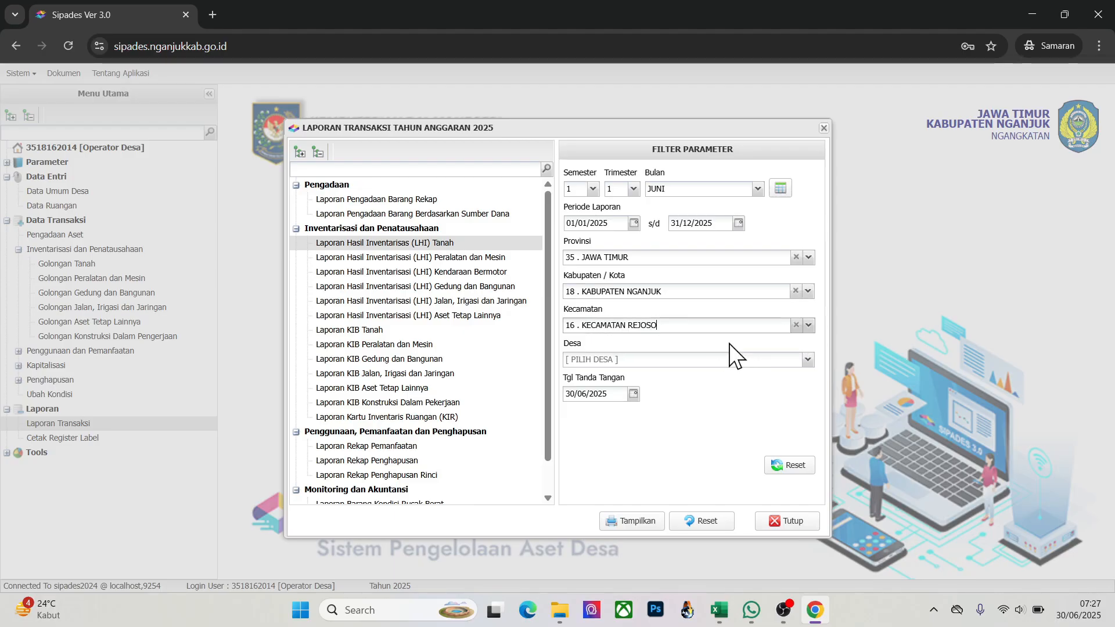
left_click(808, 360)
left_click(743, 383)
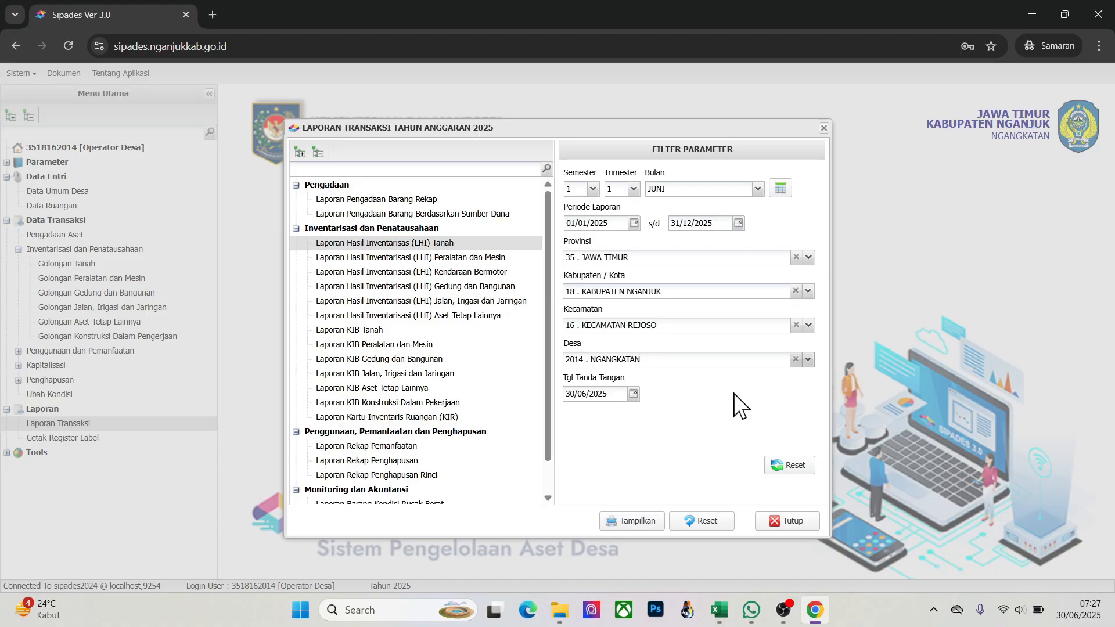
left_click(617, 522)
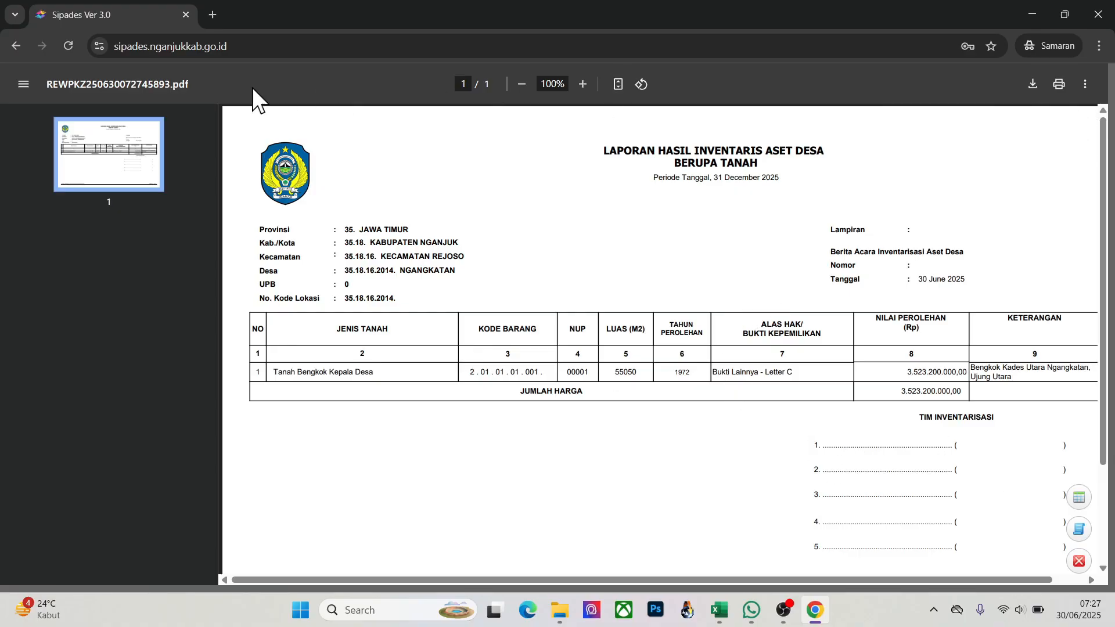
Leave the report, reload the Sipades site and log in again with the saved username and password
left_click(13, 48)
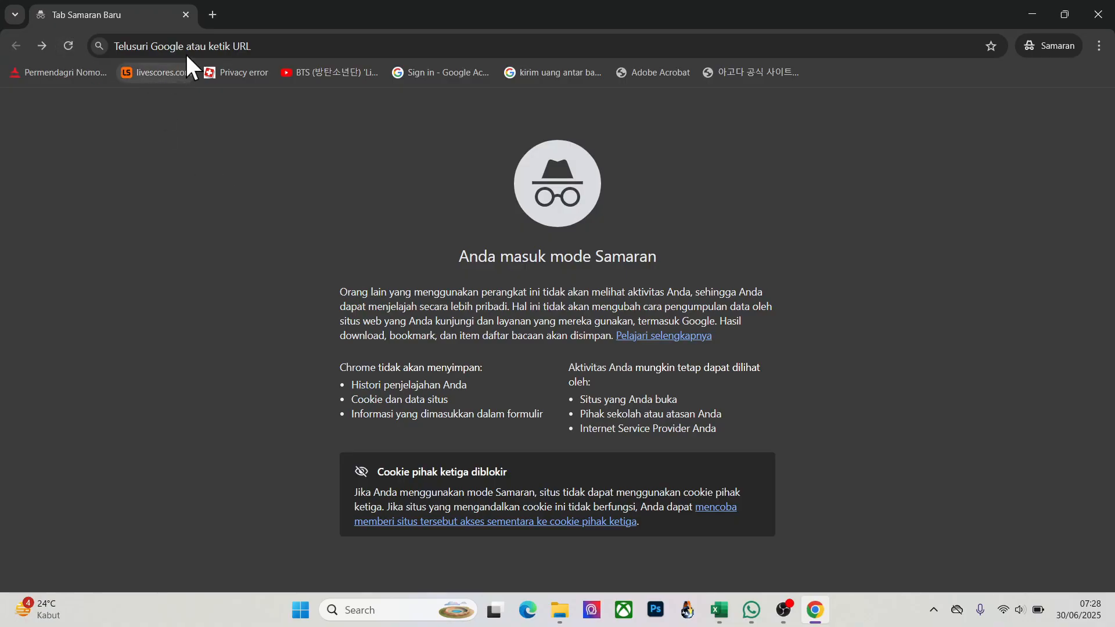
left_click(42, 46)
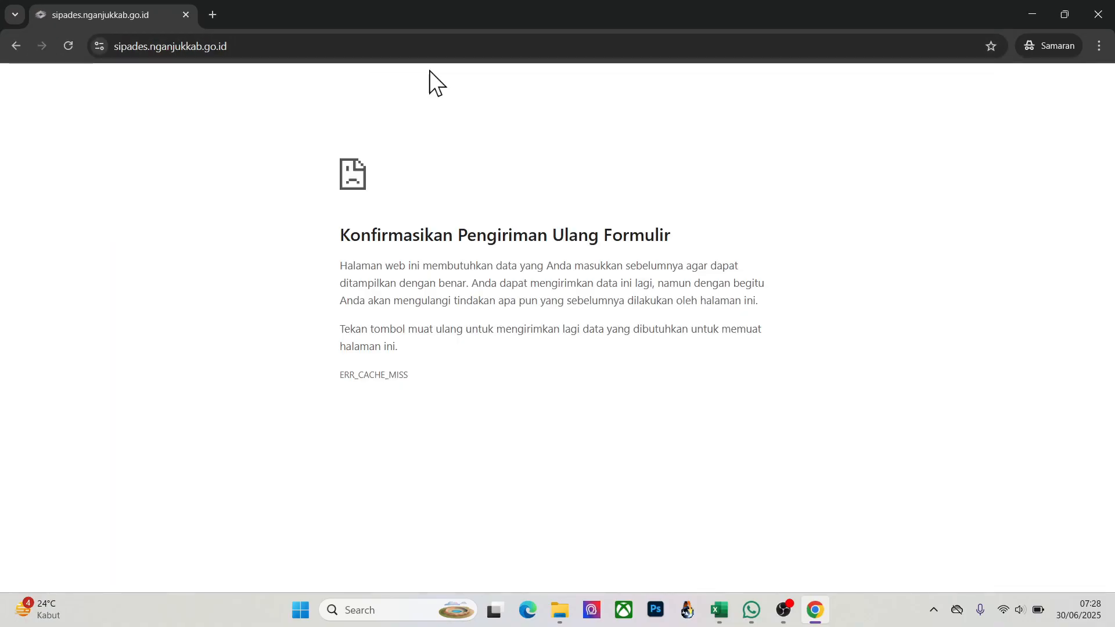
left_click(435, 55)
key("Return")
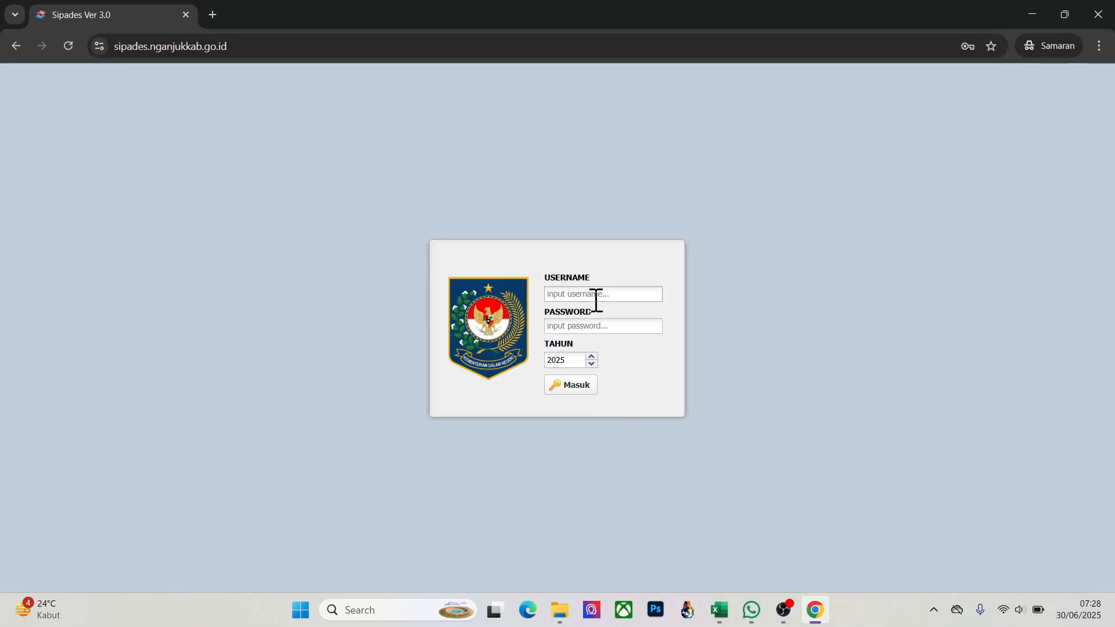
left_click(596, 301)
left_click(635, 323)
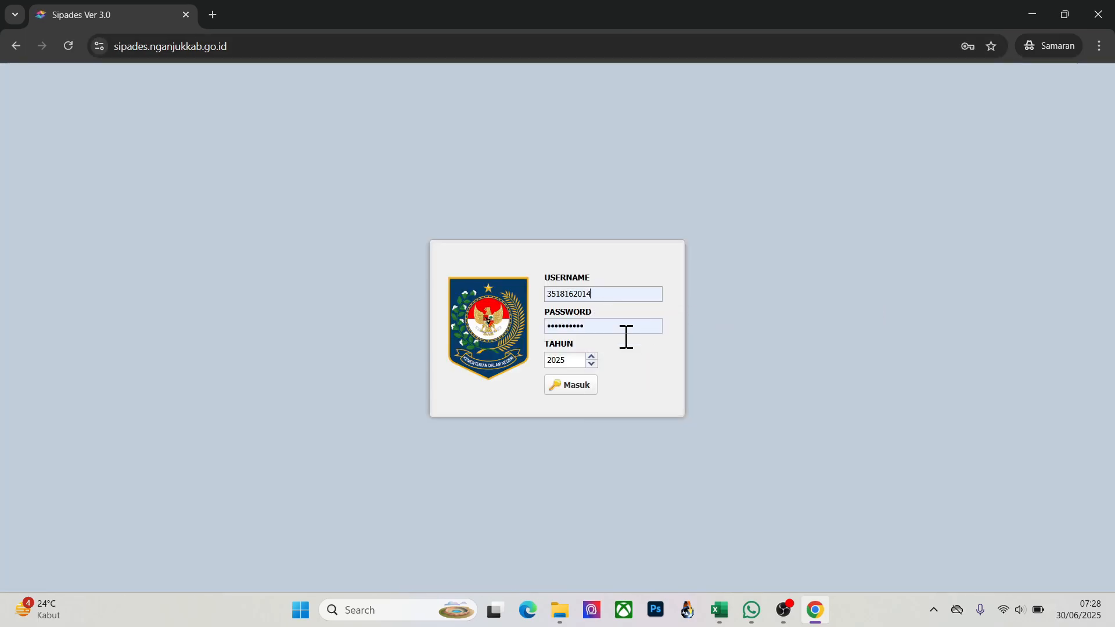
left_click(567, 385)
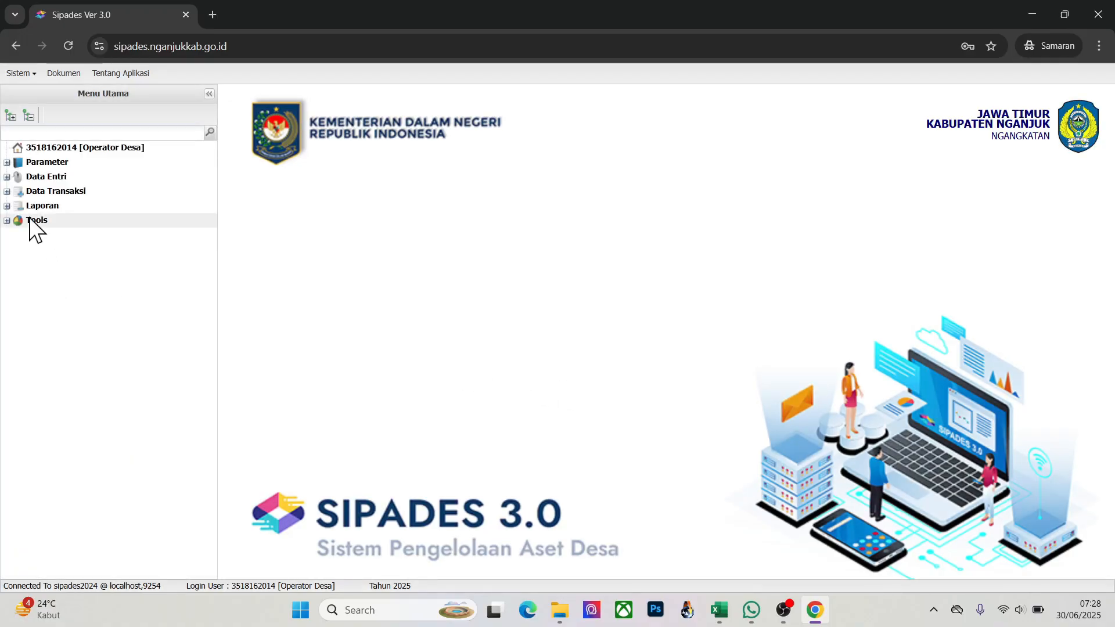
Open Cetak Register Label from the reports and select Cetak Barcode Barang
left_click(34, 204)
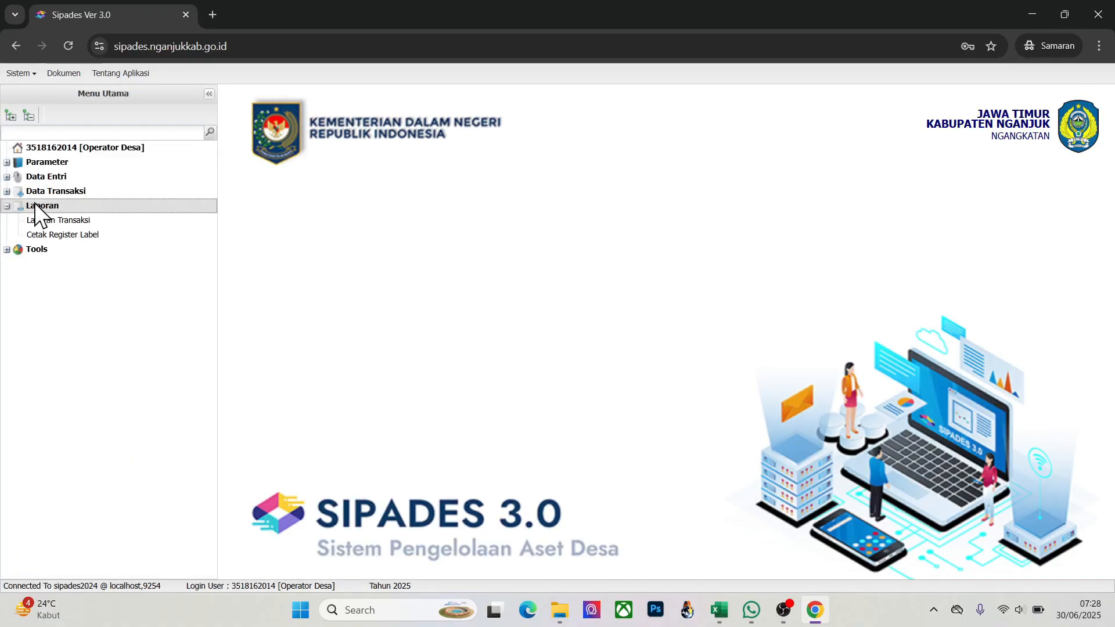
left_click(86, 235)
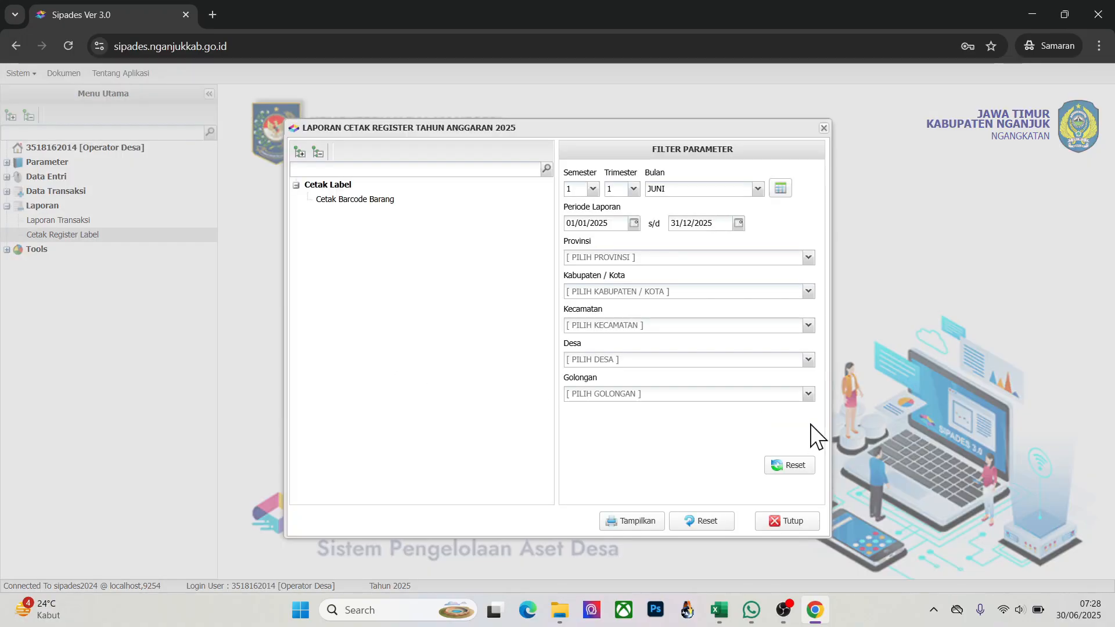
left_click(352, 201)
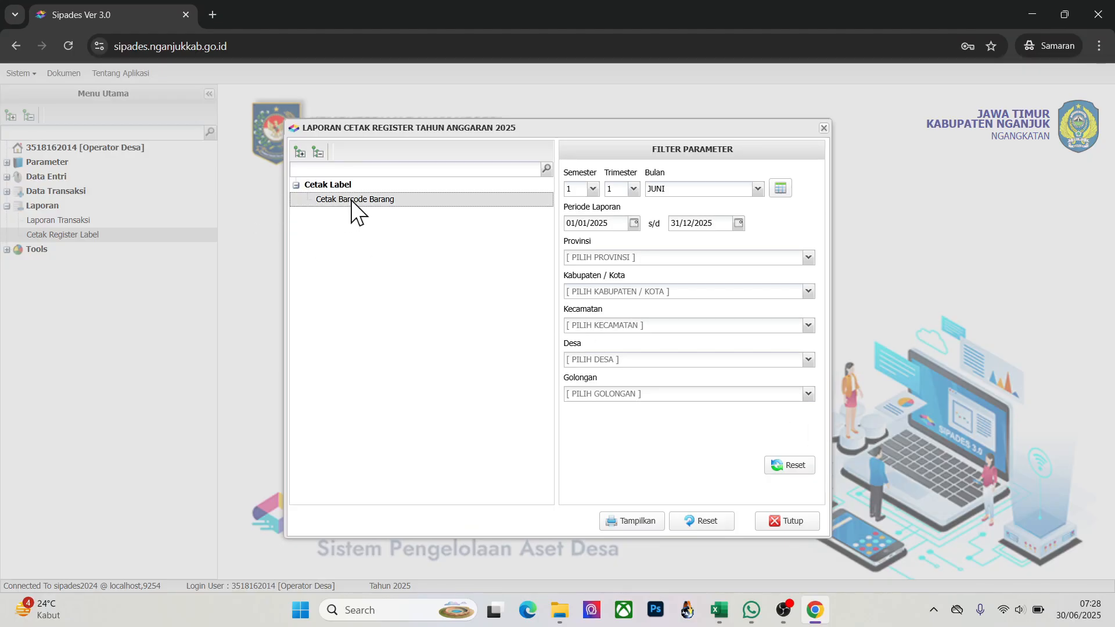
Set the barcode label location to 35 Jawa Timur, 18 Kabupaten Nganjuk, 16 Kecamatan Rejoso and desa 2014 Ngangkatan
left_click(796, 258)
left_click(758, 275)
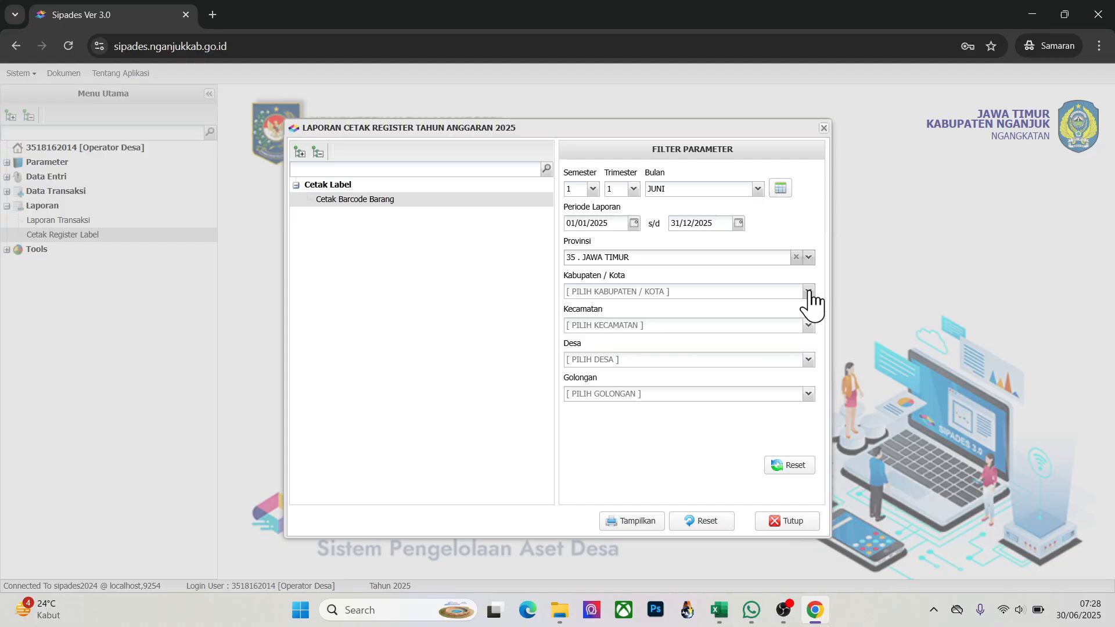
left_click(809, 294)
left_click(766, 310)
left_click(802, 325)
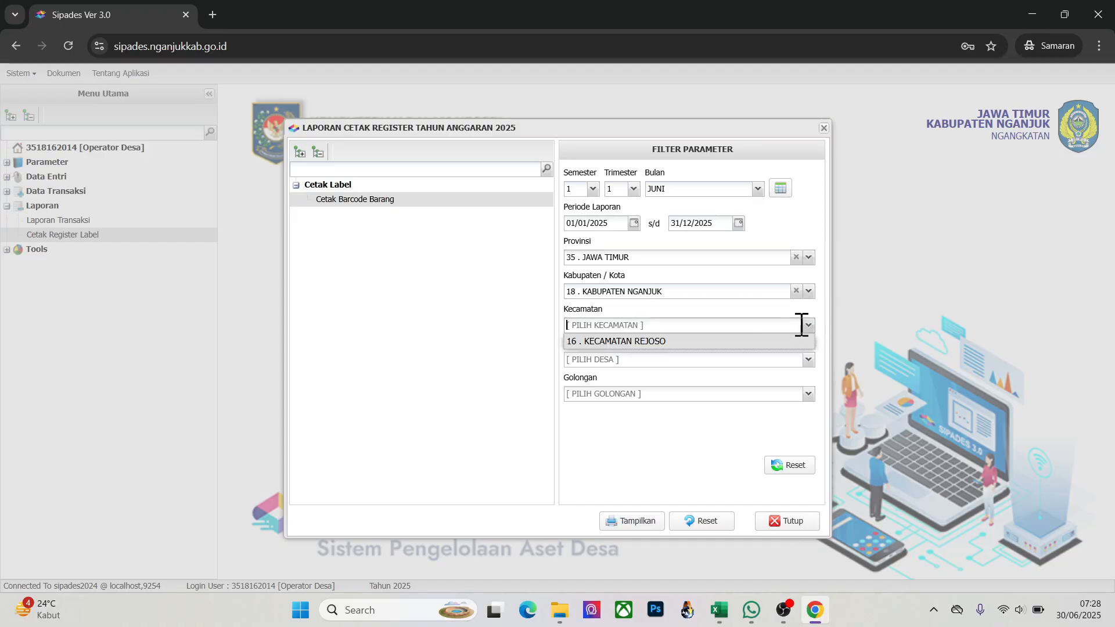
left_click(781, 343)
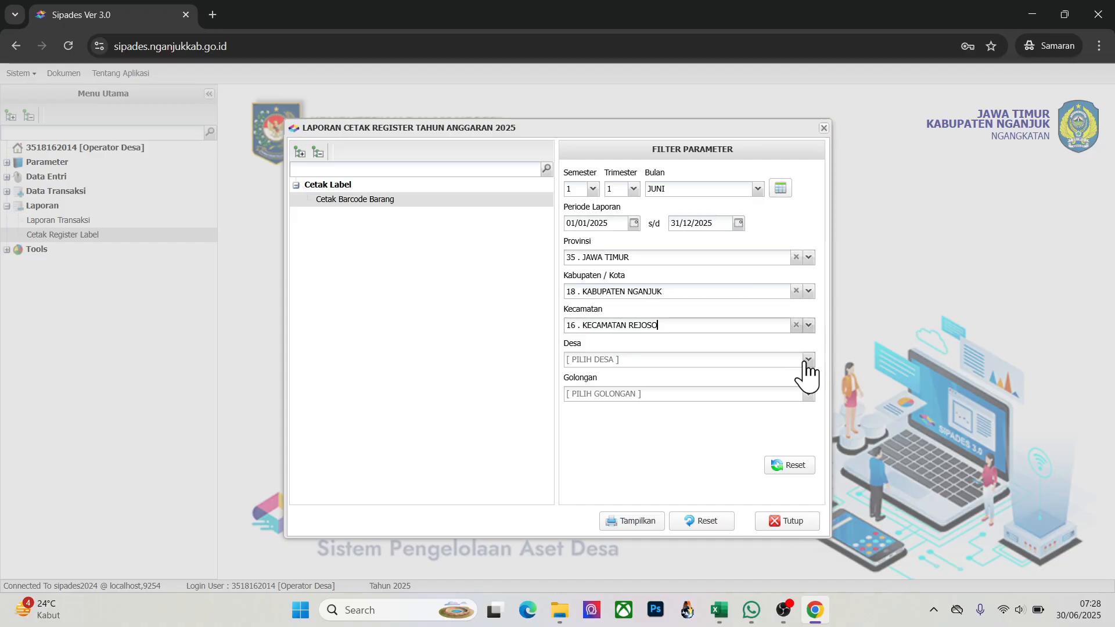
left_click(808, 360)
left_click(768, 373)
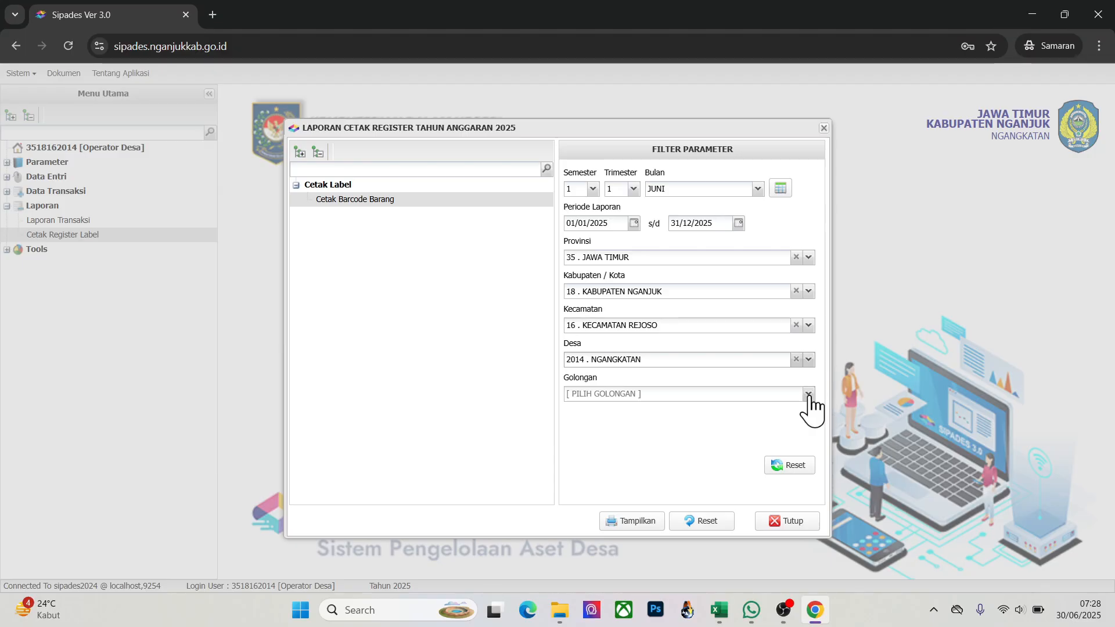
Choose 2. Tanah as the Golongan and display the barcode labels
left_click(809, 395)
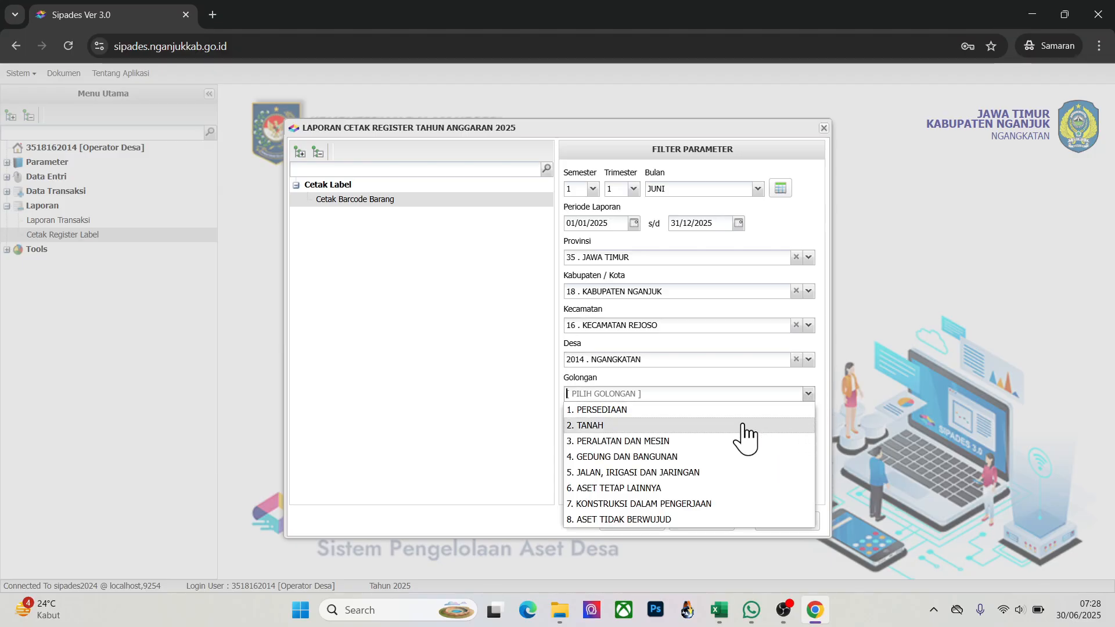
left_click(710, 426)
left_click(648, 523)
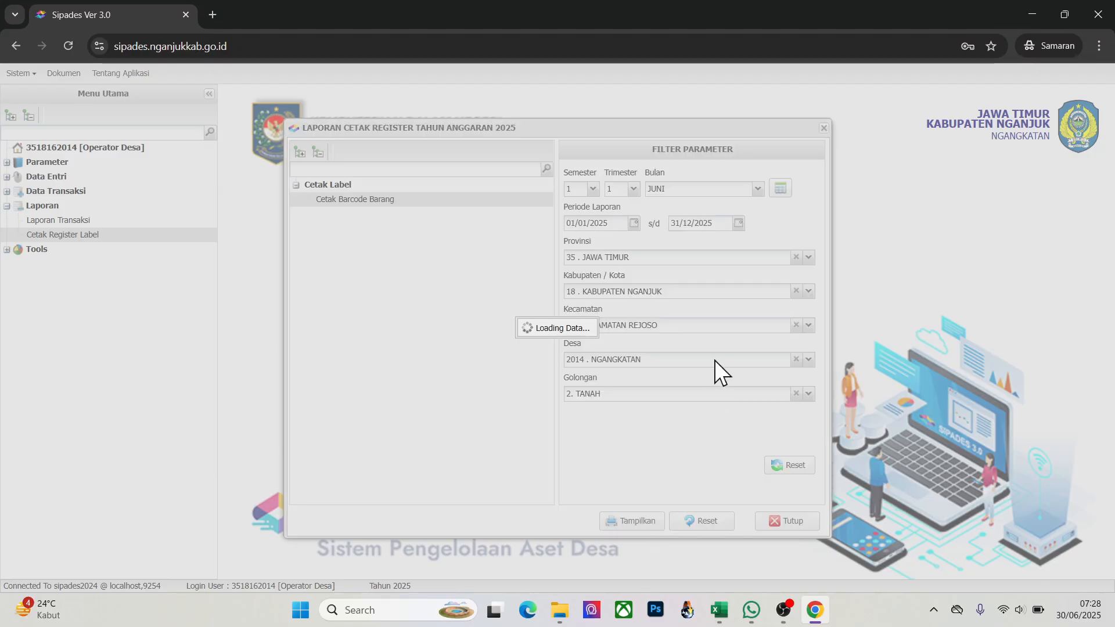